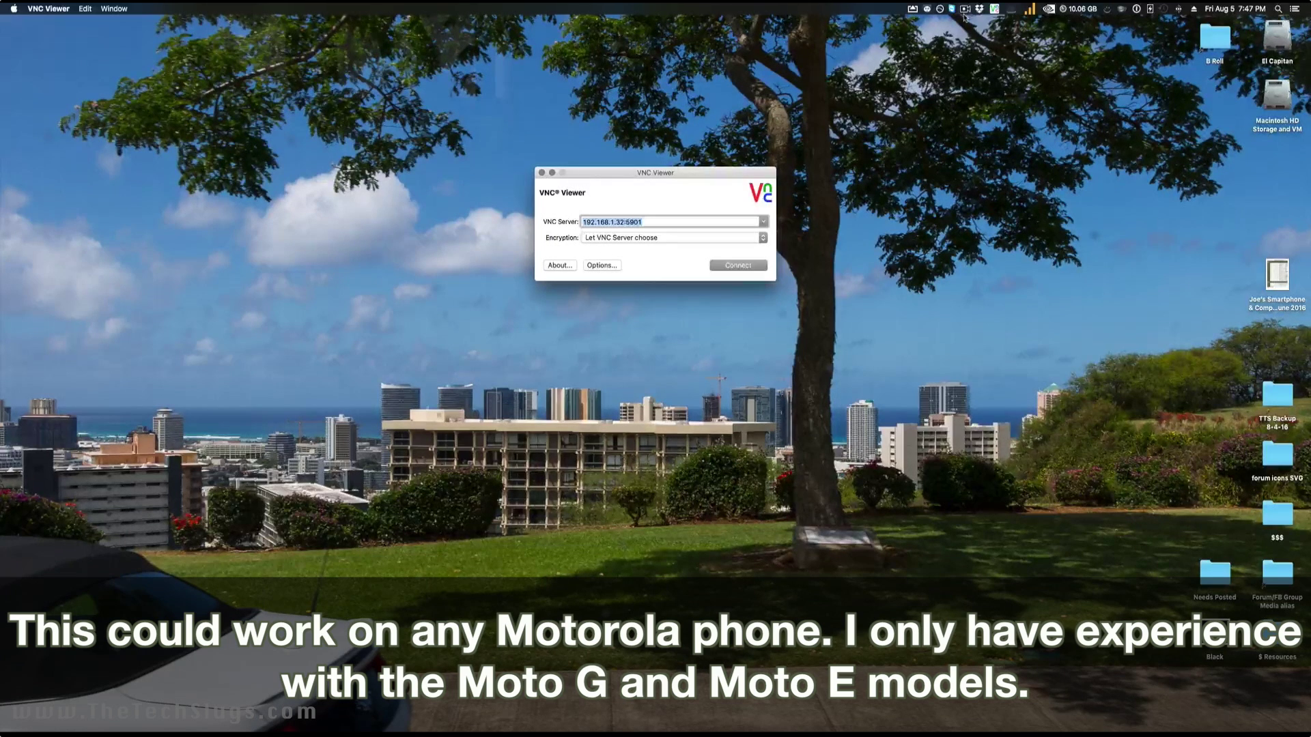
# Connect to the phone's VNC server at 192.168.1.32:5901 and take the session out of full screen.
pyautogui.click(747, 266)
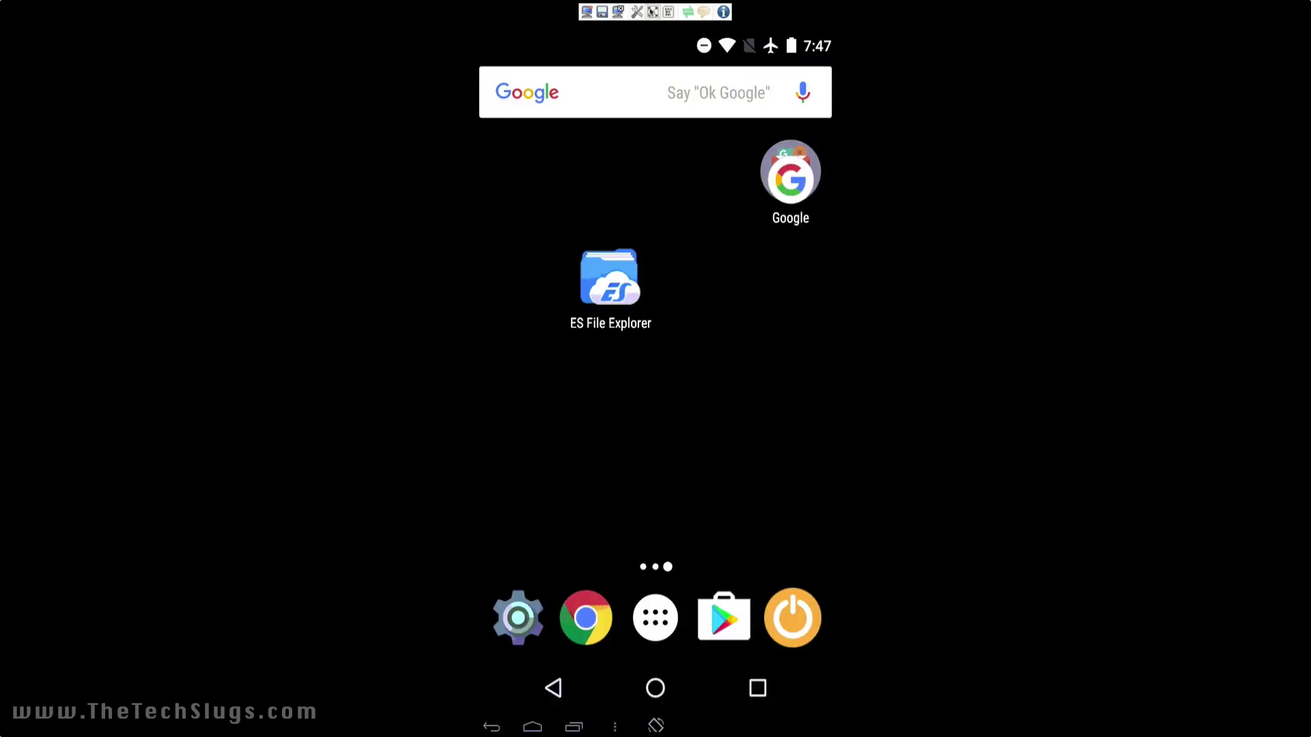
pyautogui.click(652, 10)
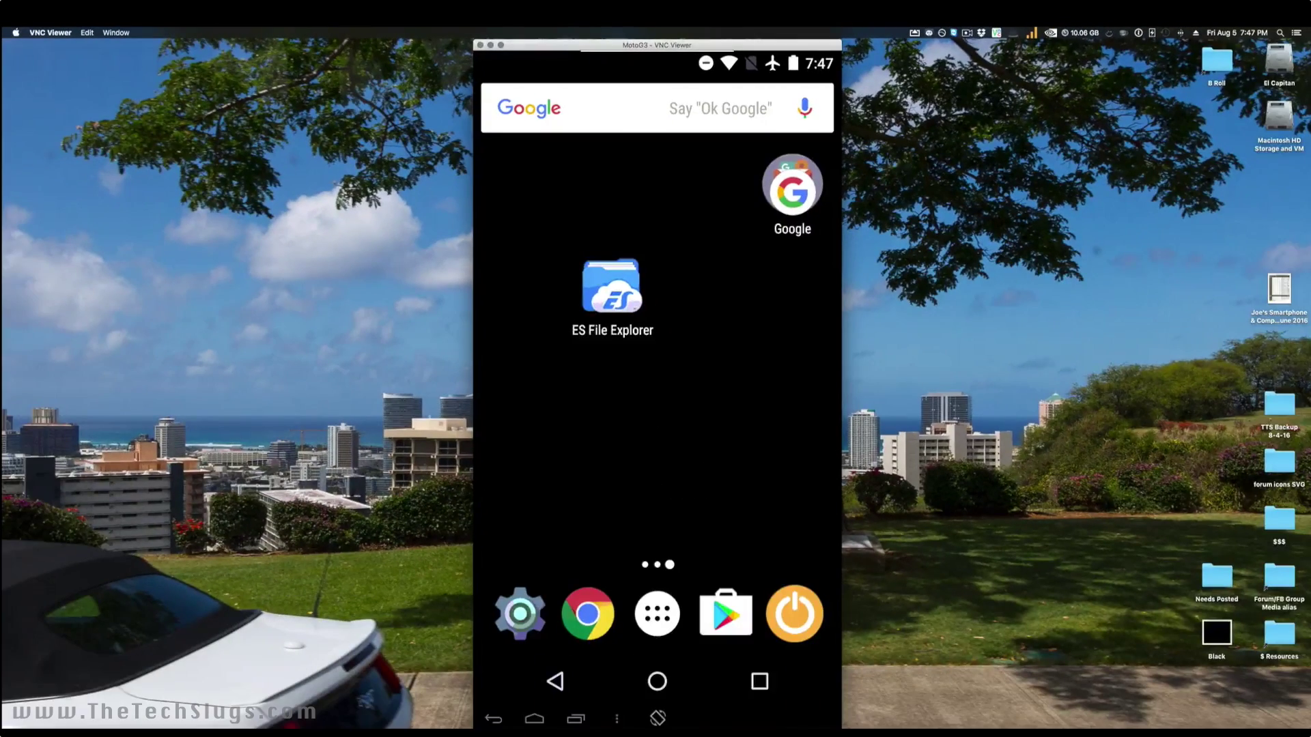
# Launch ES File Explorer, enable Root Explorer and open its list of path read/write permissions.
pyautogui.click(612, 287)
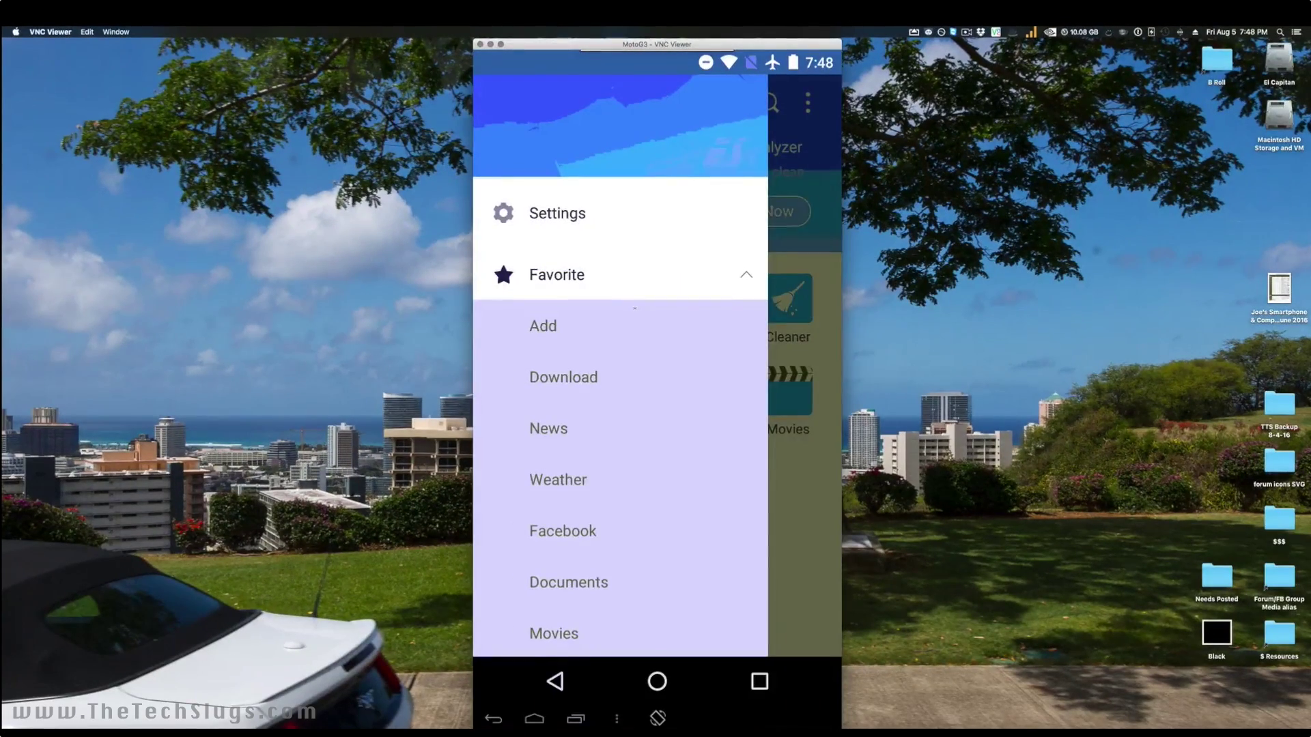
pyautogui.click(635, 308)
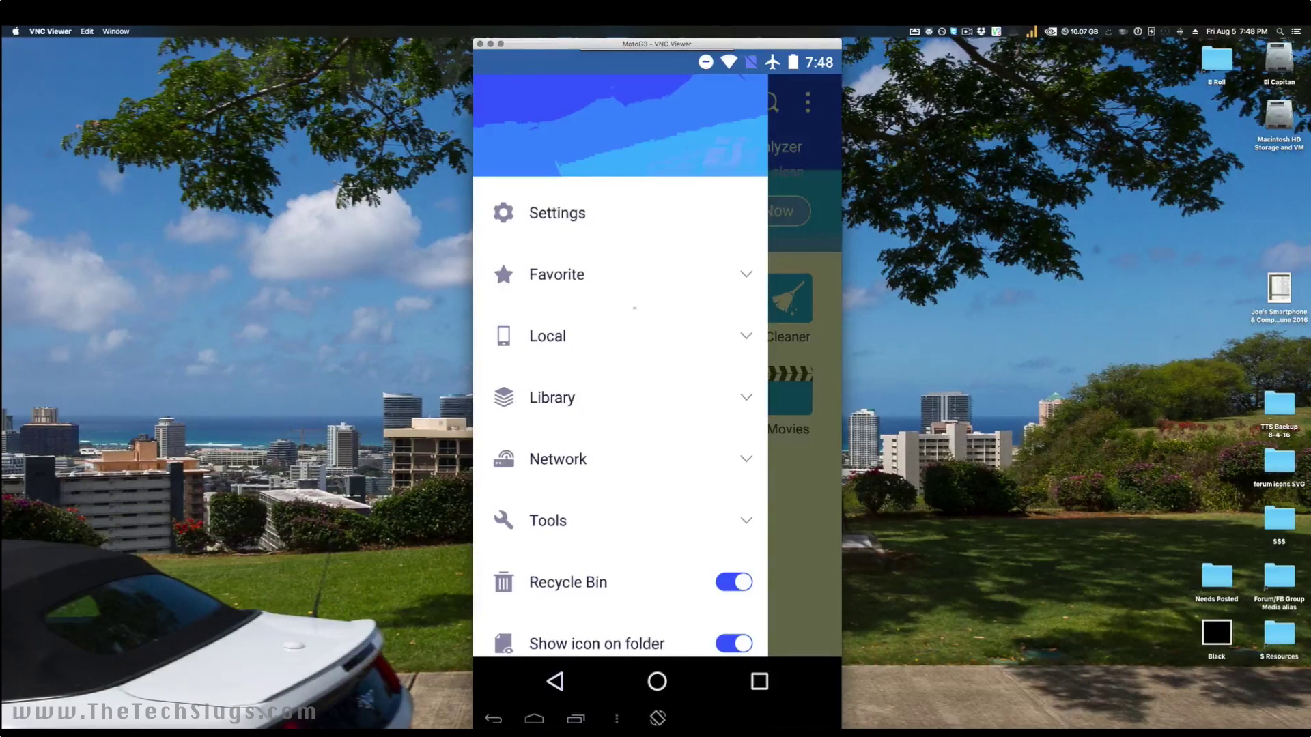
pyautogui.scroll(-5, 635, 307)
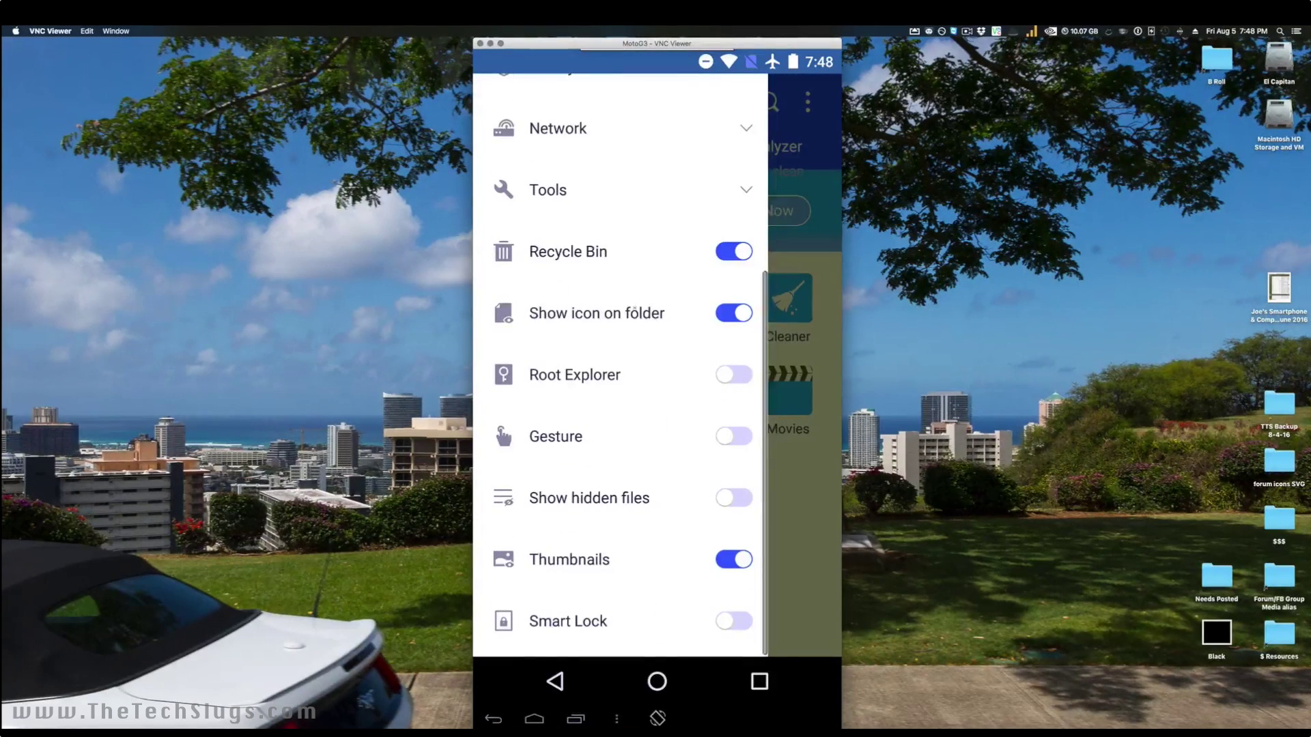
pyautogui.press('Escape')
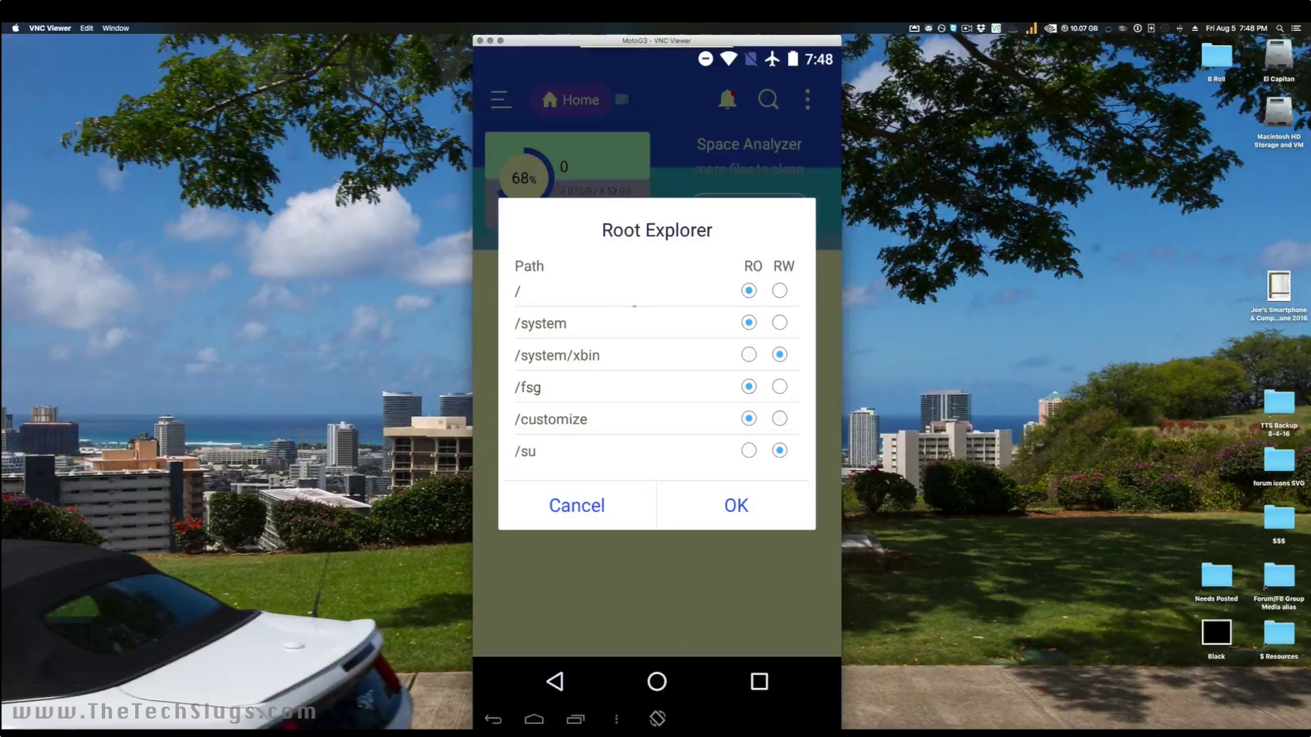
# Set the paths /, /system, /fsg and /customize to RW in Root Explorer and accept the permissions.
pyautogui.click(779, 323)
pyautogui.click(779, 290)
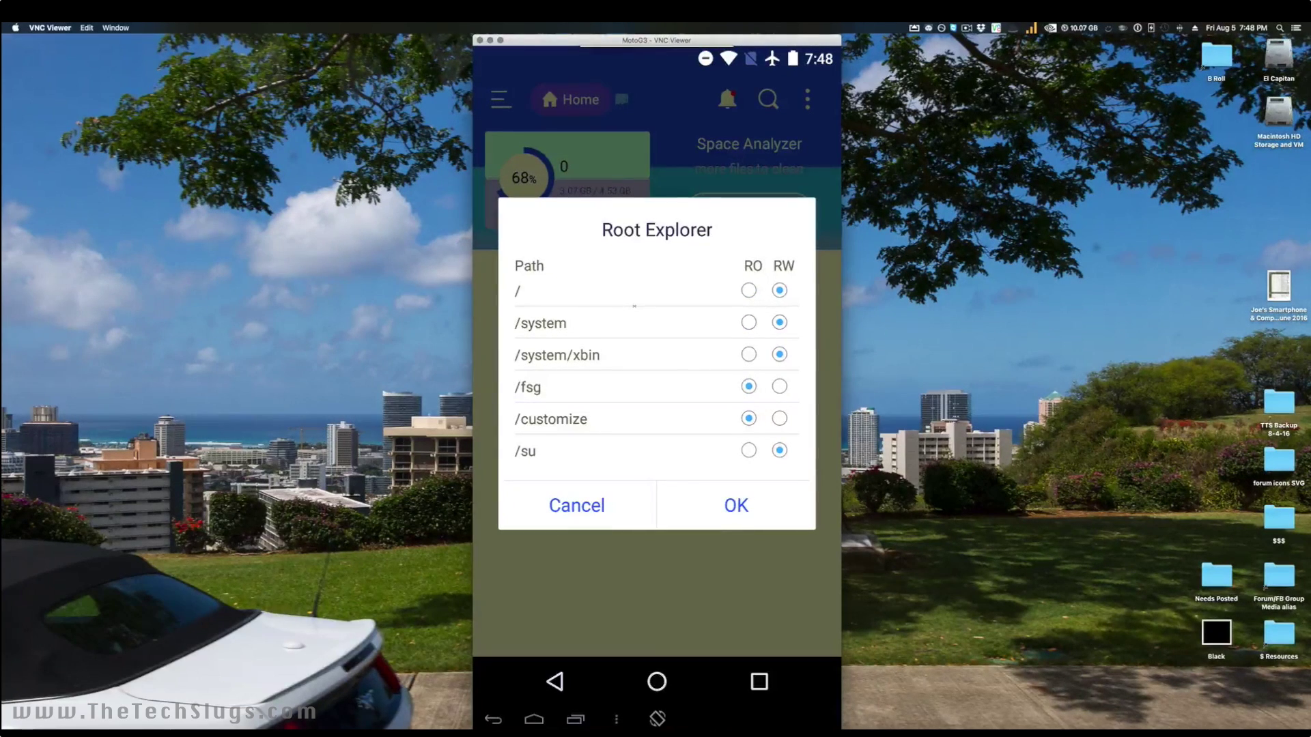
pyautogui.click(779, 387)
pyautogui.click(779, 418)
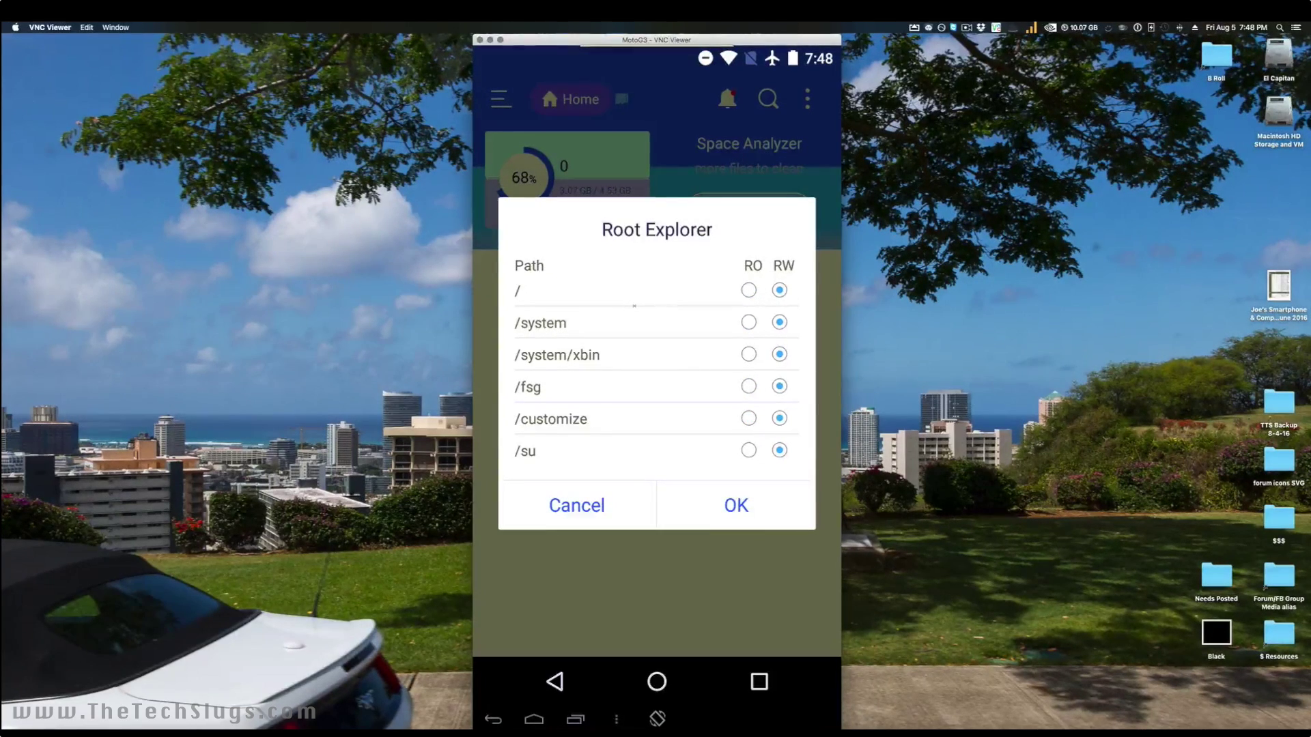
pyautogui.click(735, 505)
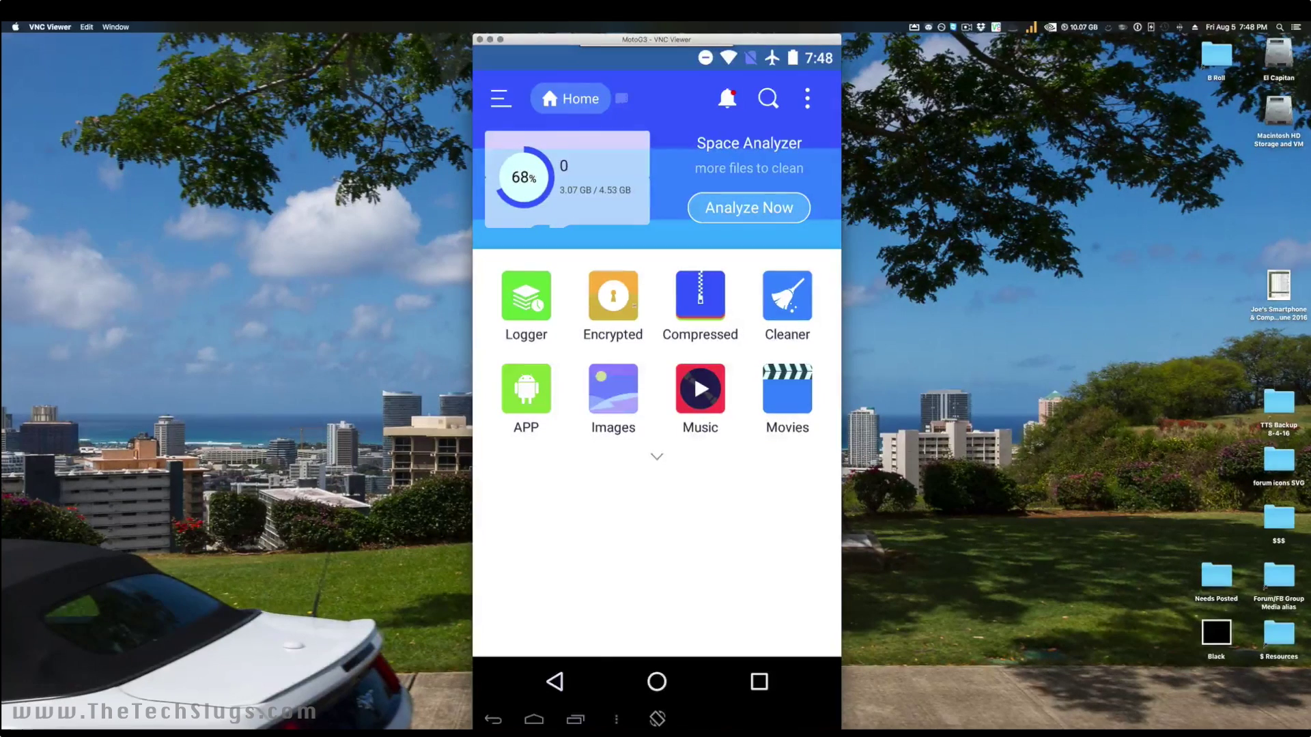
# Open the device's root directory (/) from the Local locations in the file explorer.
pyautogui.click(501, 98)
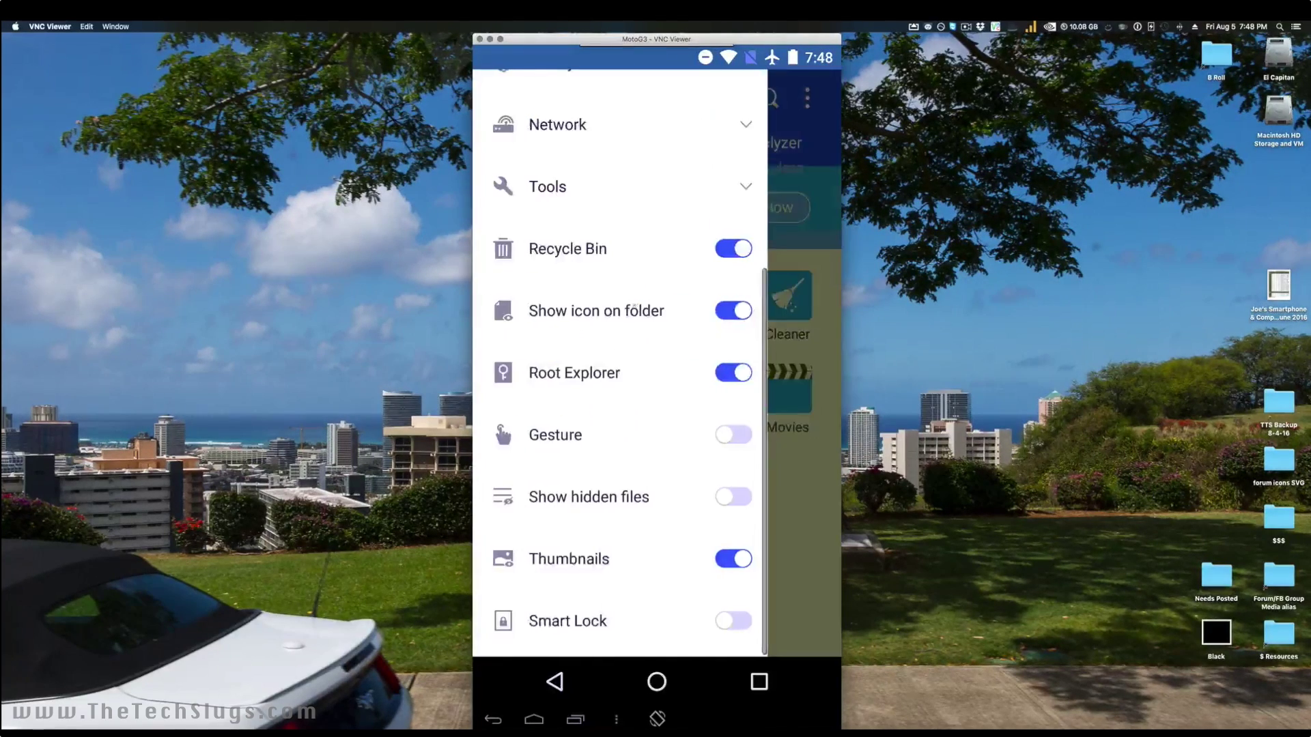
pyautogui.scroll(5, 635, 308)
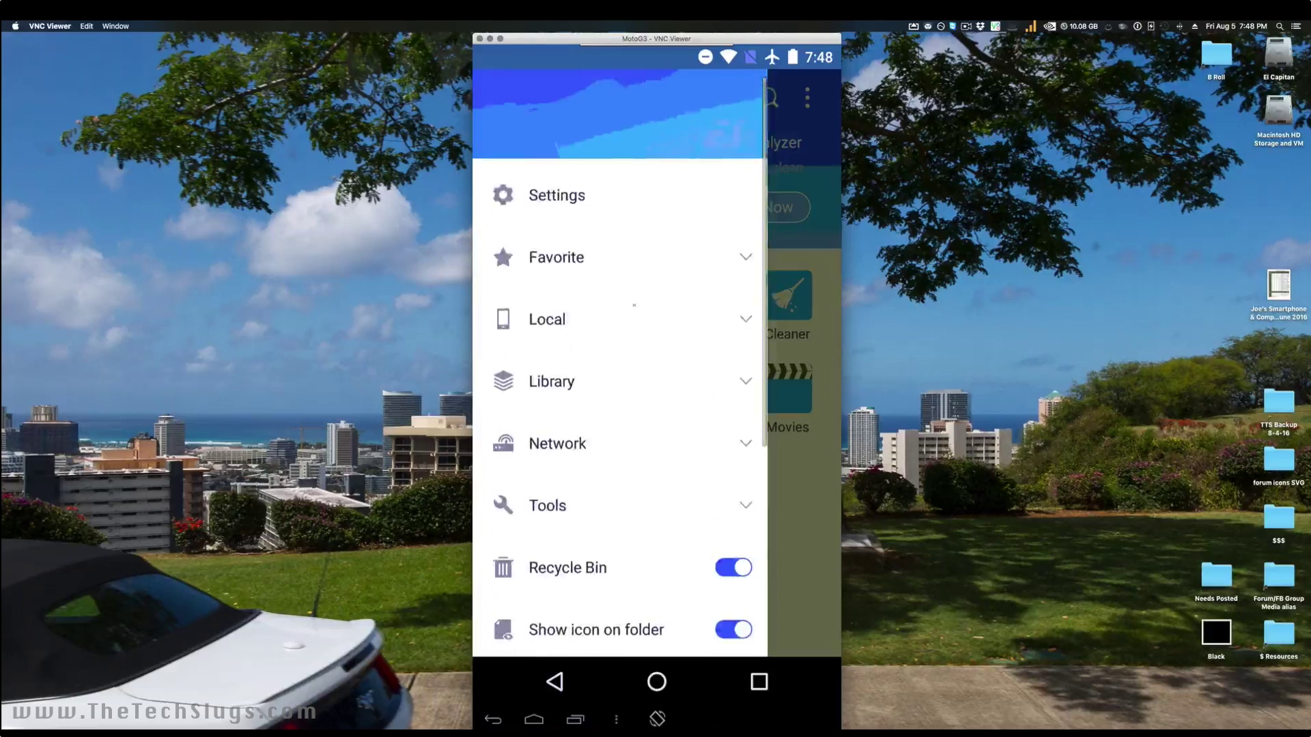
pyautogui.click(634, 307)
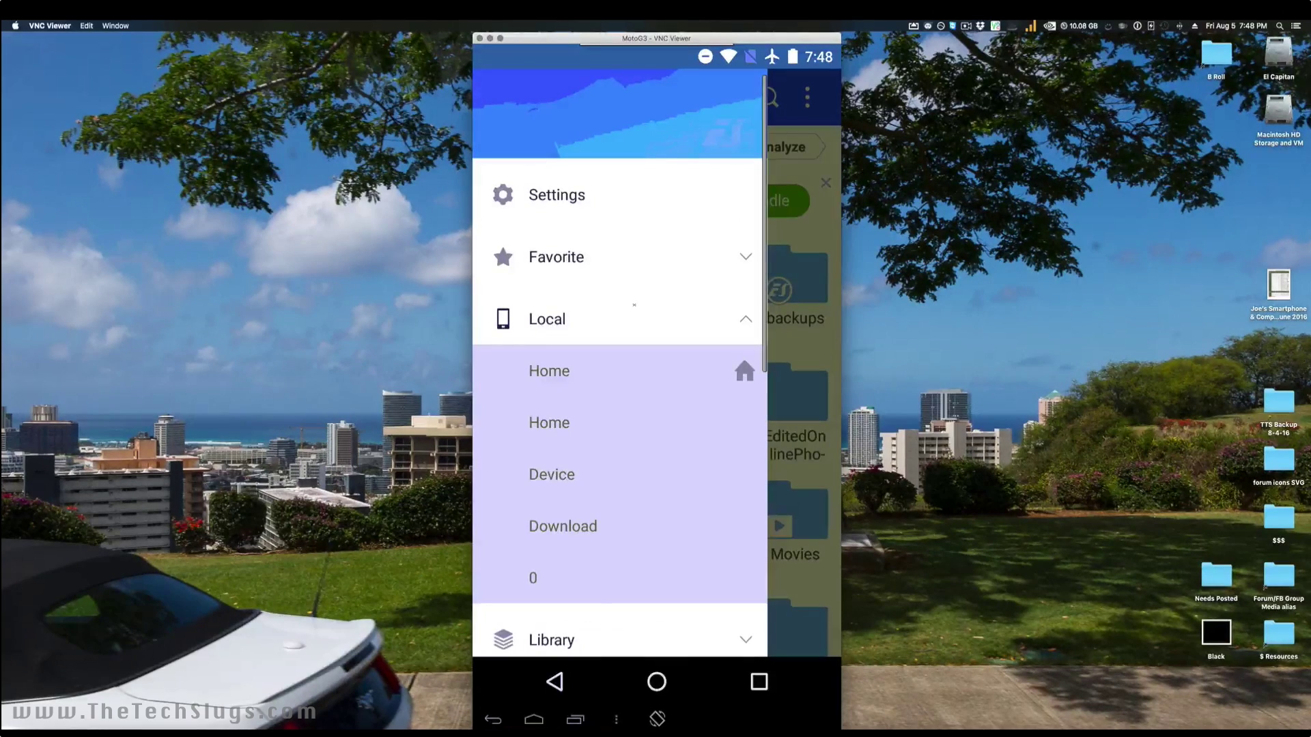
pyautogui.click(549, 422)
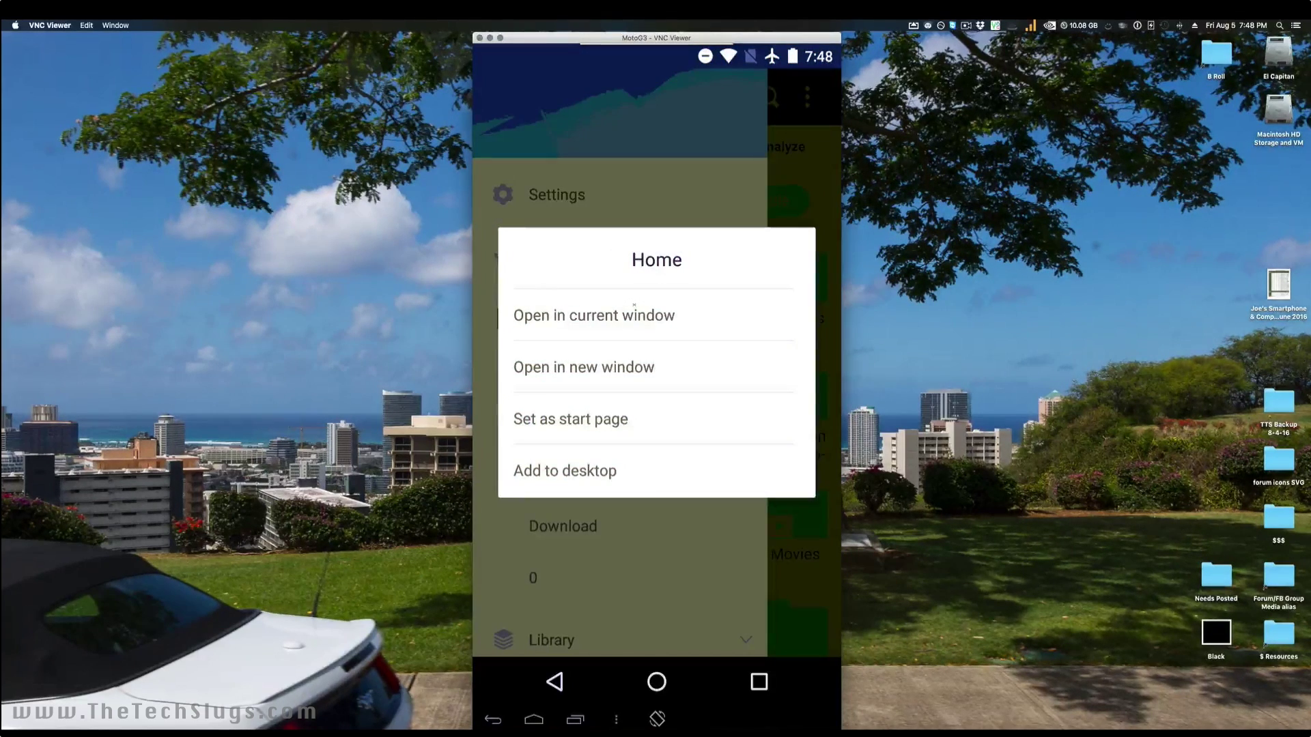
pyautogui.click(633, 305)
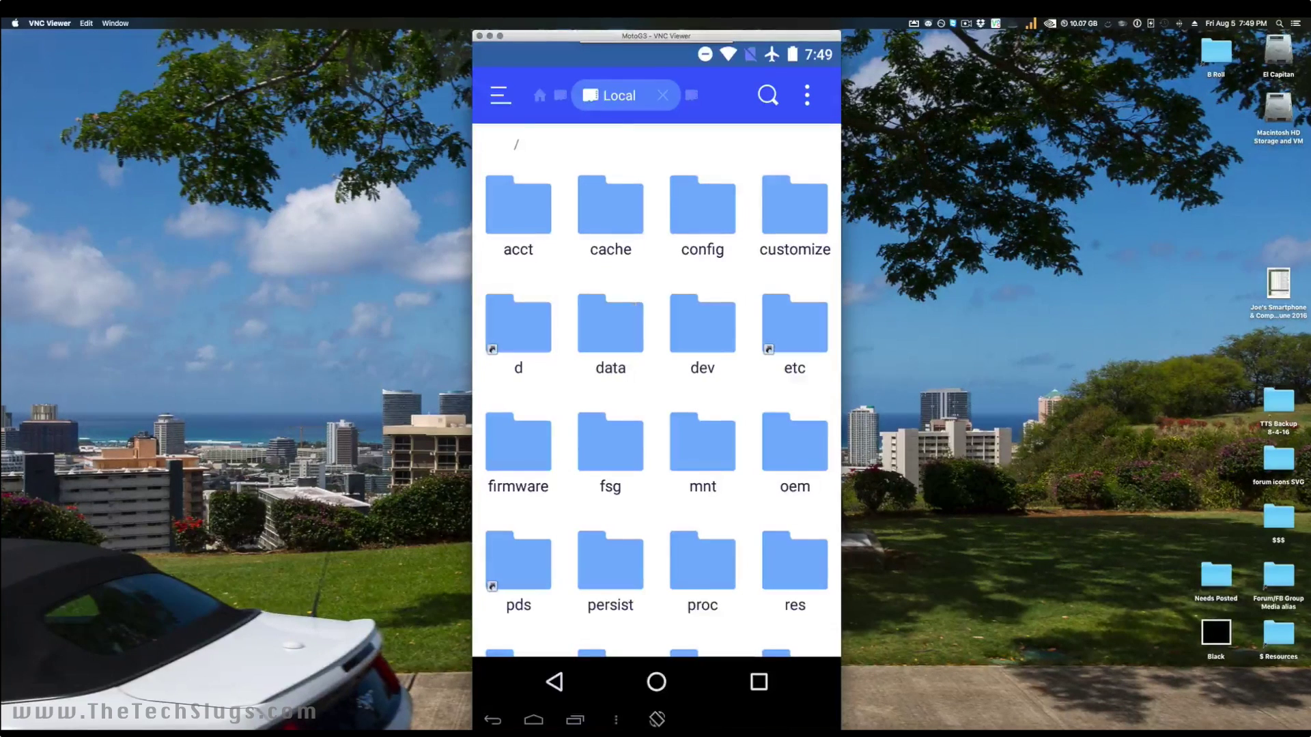
# Open build.prop from the system folder and switch the file to editing mode.
pyautogui.scroll(-5, 656, 410)
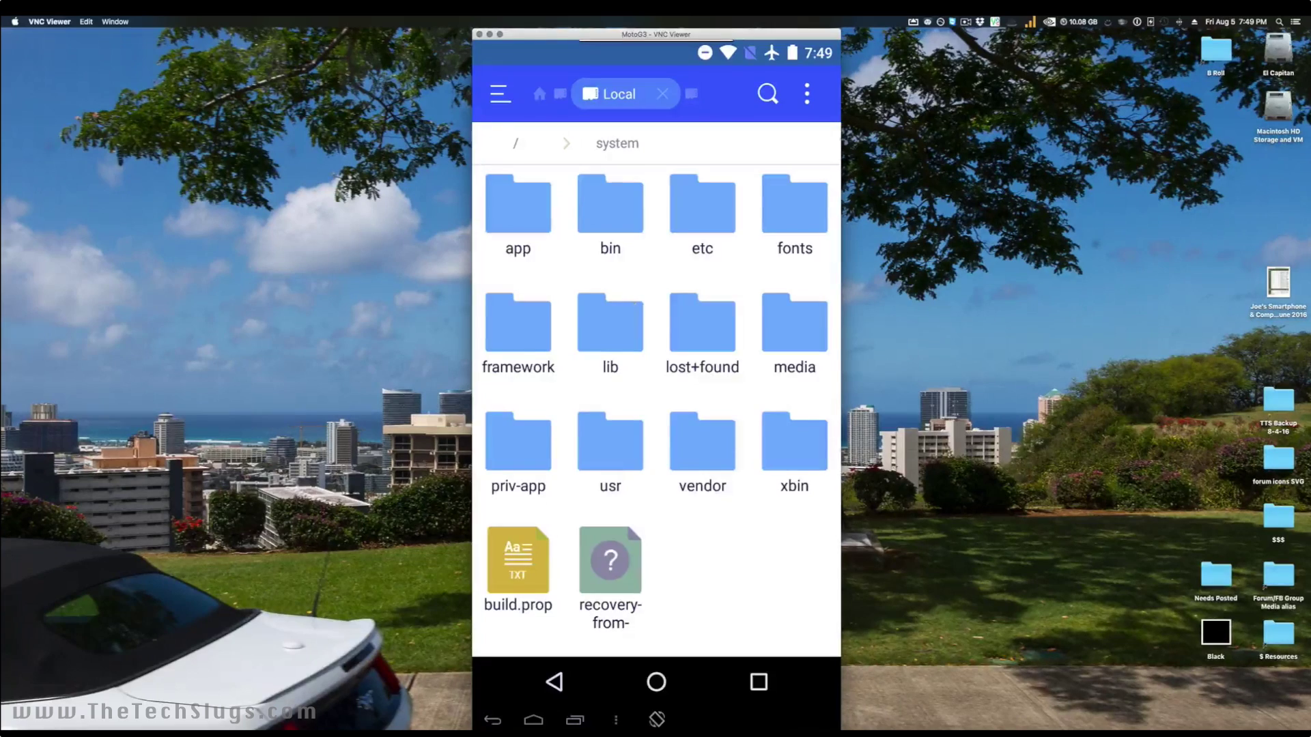
pyautogui.click(633, 303)
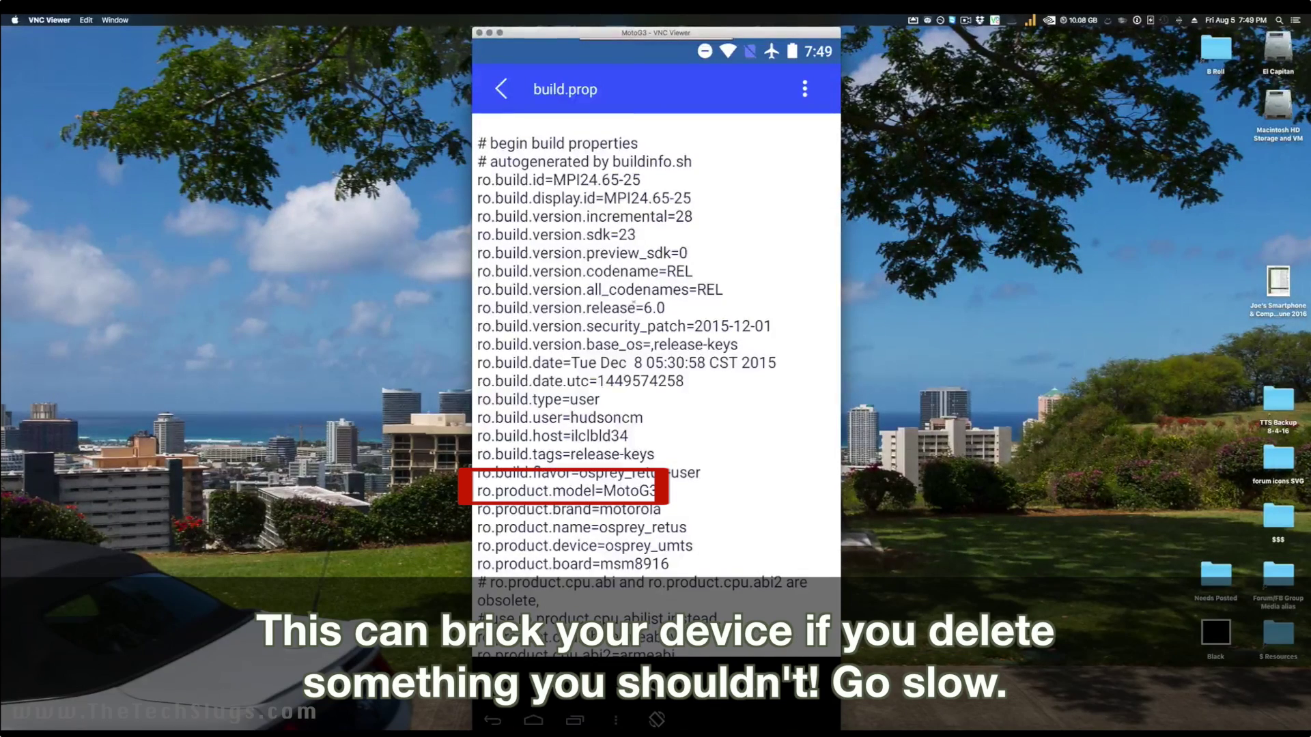
pyautogui.click(805, 88)
pyautogui.click(693, 138)
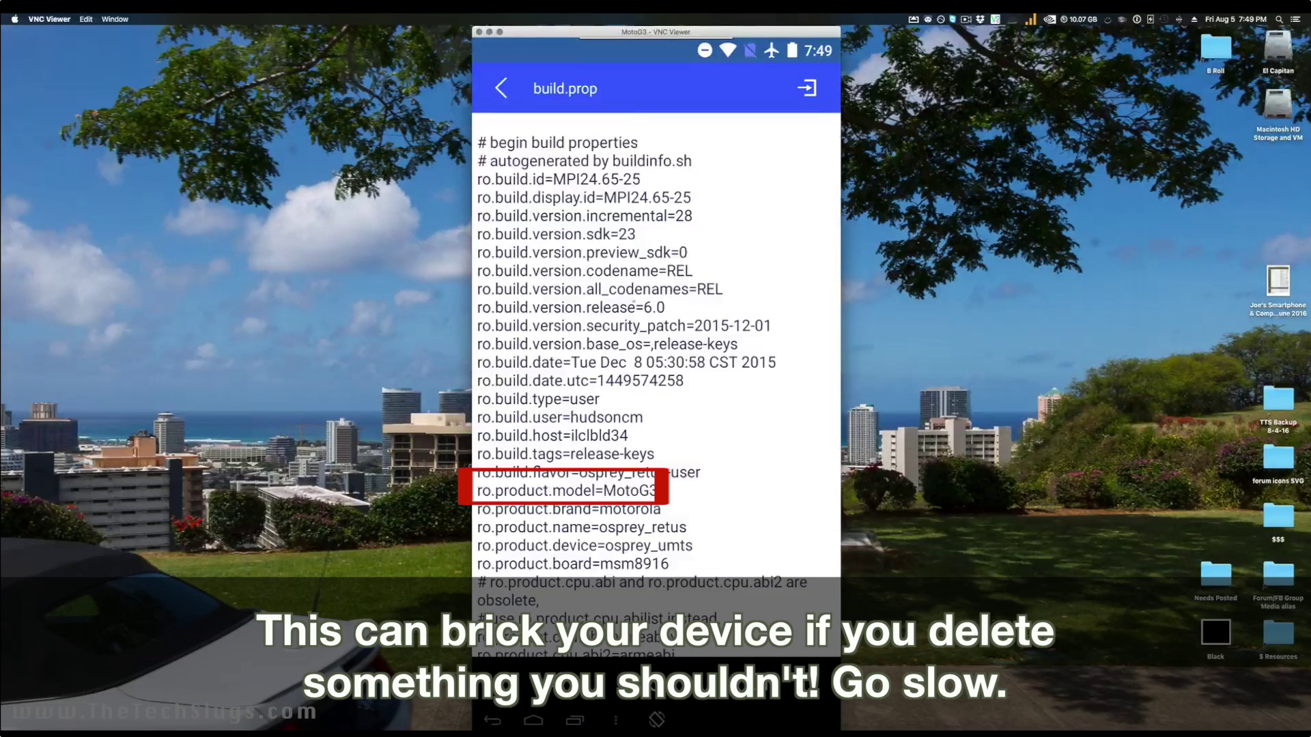
# Set ro.product.model to 4 in build.prop and save the file.
pyautogui.click(661, 510)
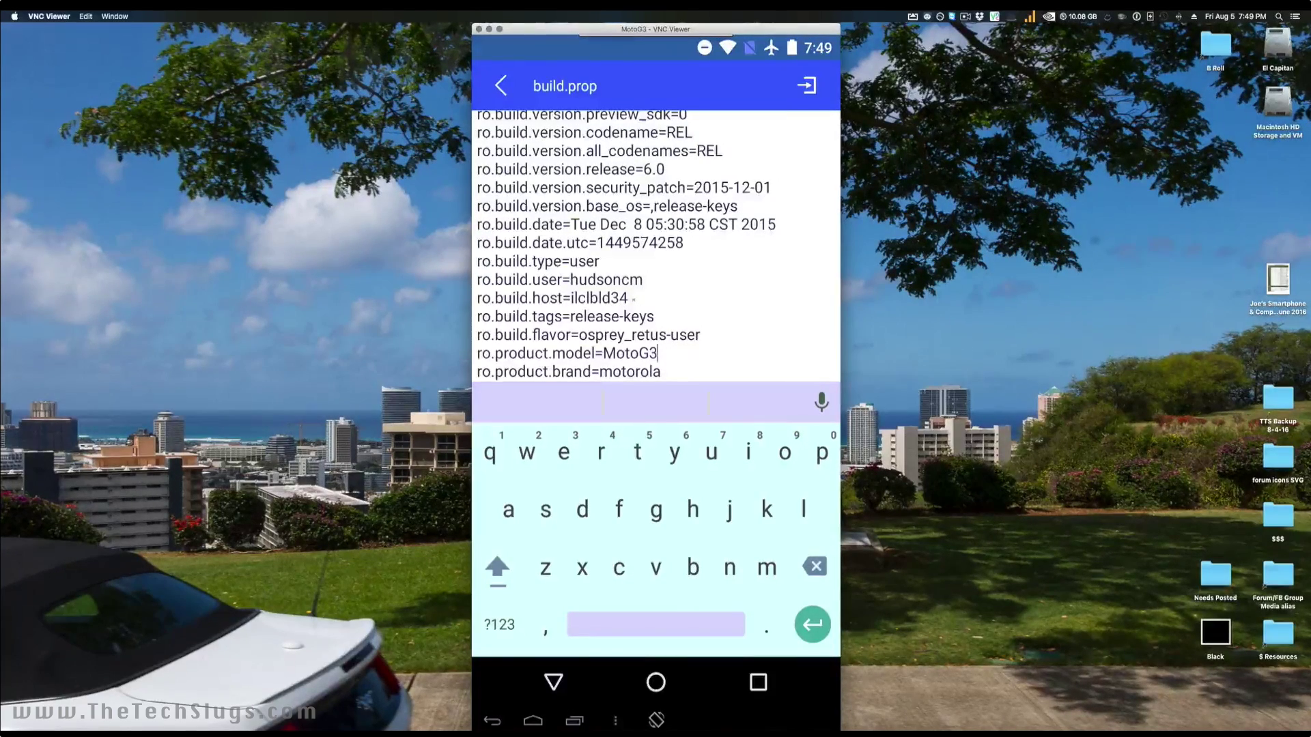
pyautogui.click(658, 353)
pyautogui.press('BackSpace')
pyautogui.press('BackSpace')
pyautogui.press('BackSpace')
pyautogui.press('BackSpace')
pyautogui.press('BackSpace')
pyautogui.press('BackSpace')
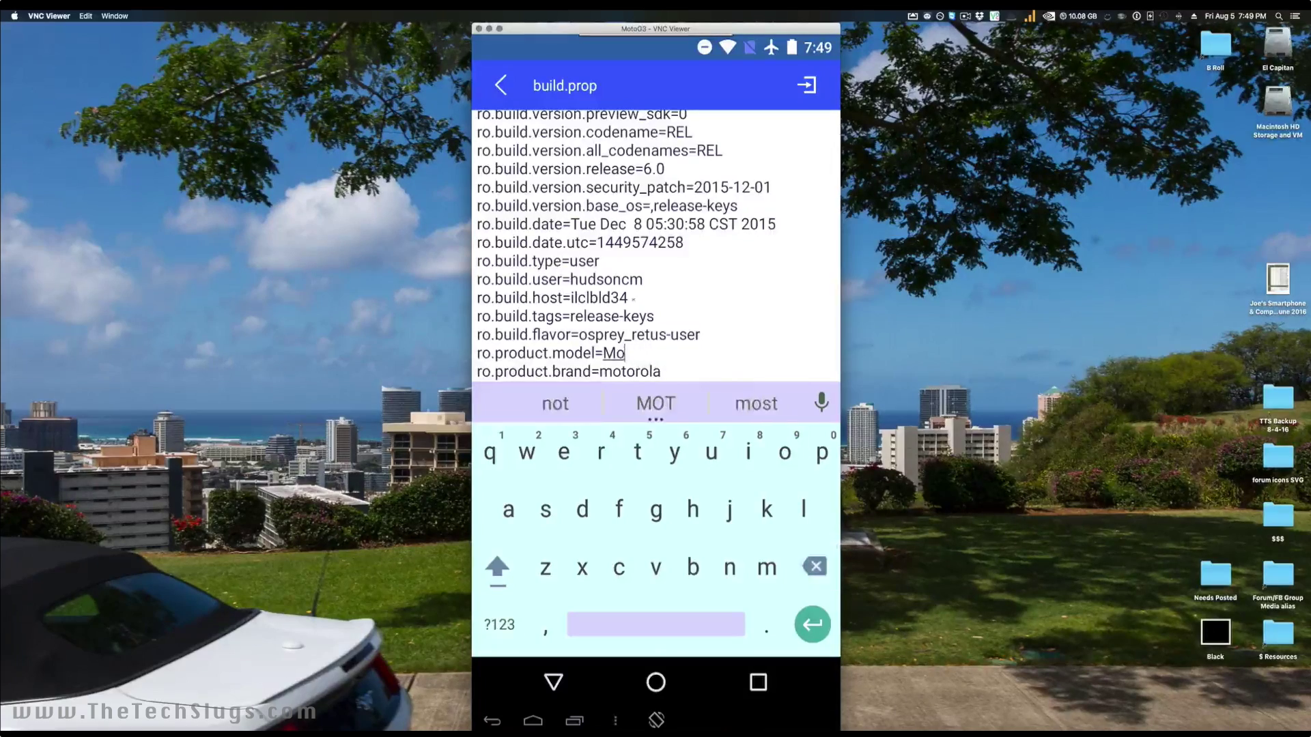
pyautogui.click(499, 625)
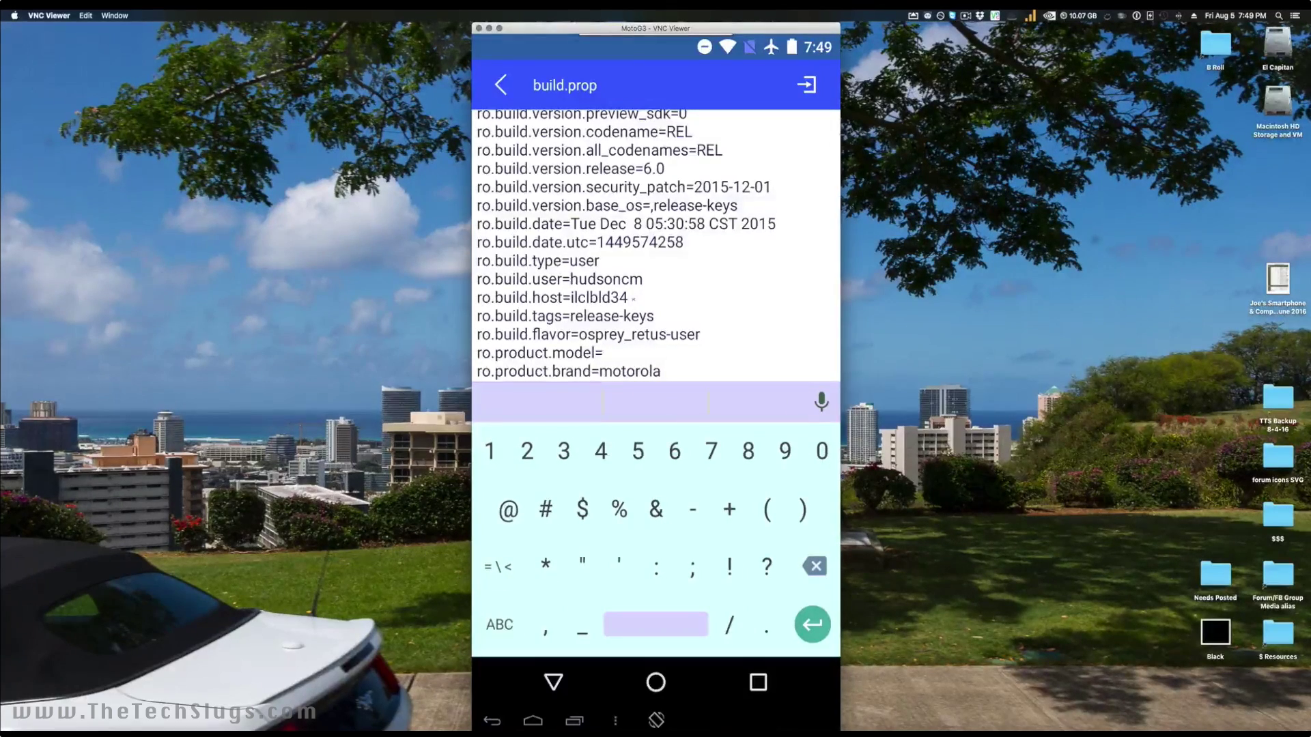
pyautogui.write('4')
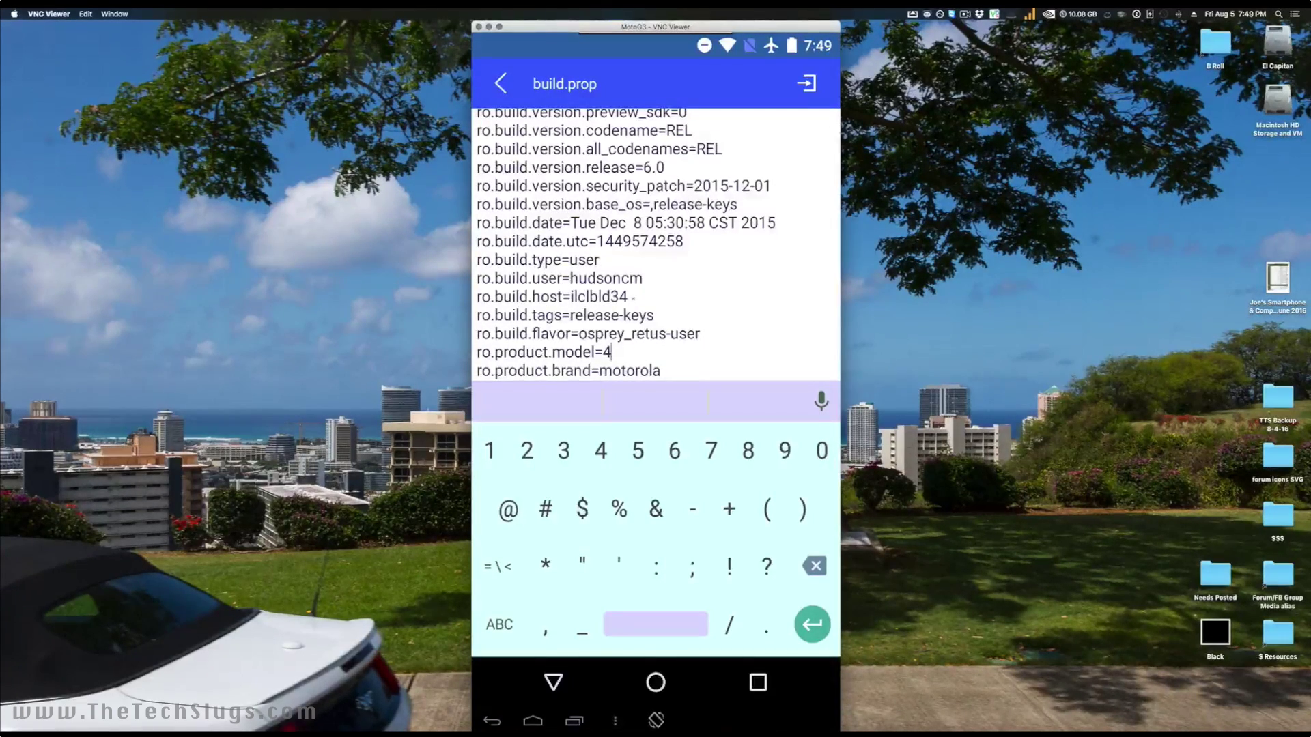
pyautogui.click(500, 83)
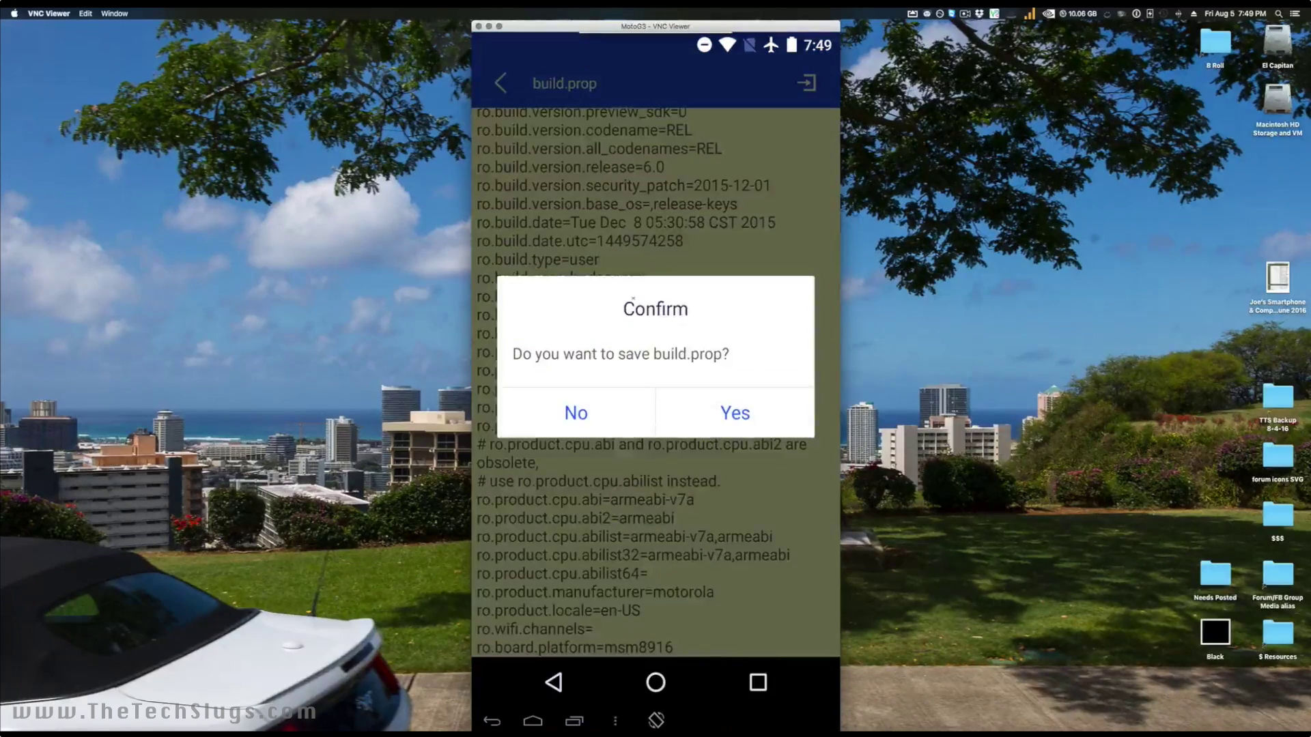
pyautogui.click(734, 412)
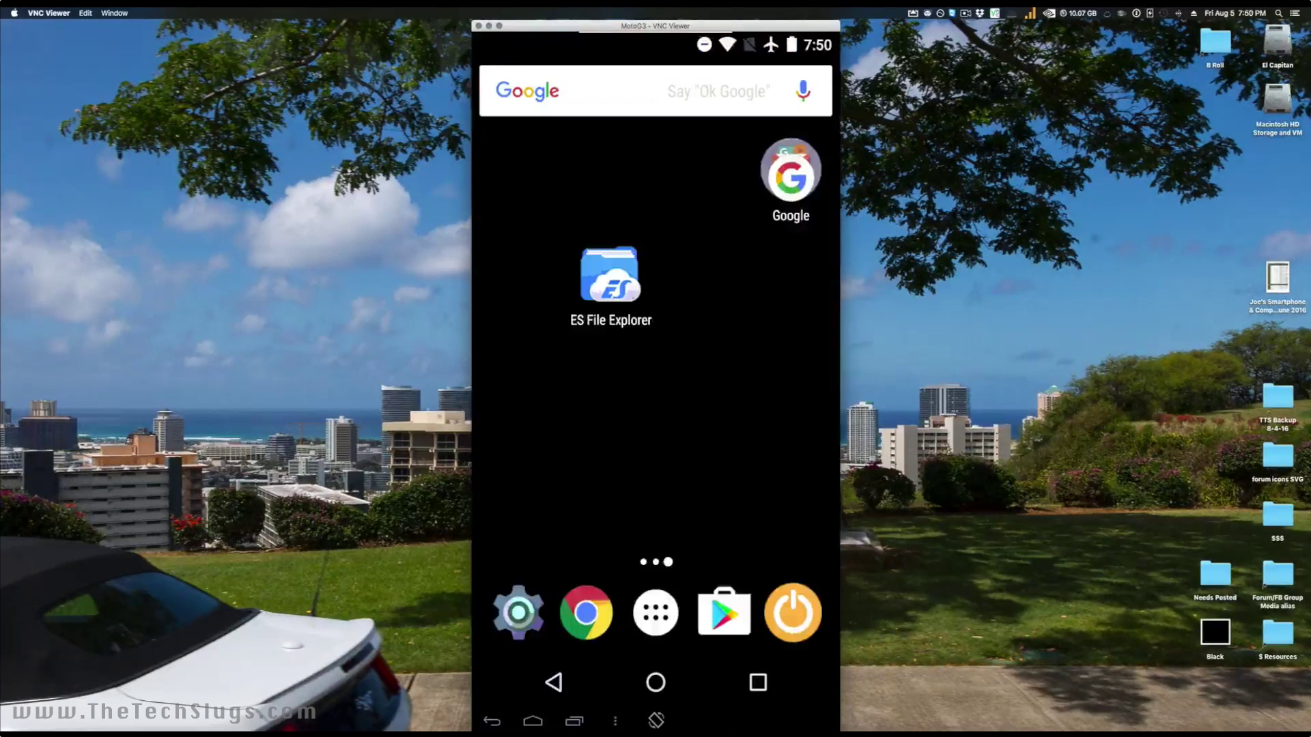
# Reboot the phone using the power menu app on the home screen and confirm the restart.
pyautogui.click(792, 613)
pyautogui.click(601, 388)
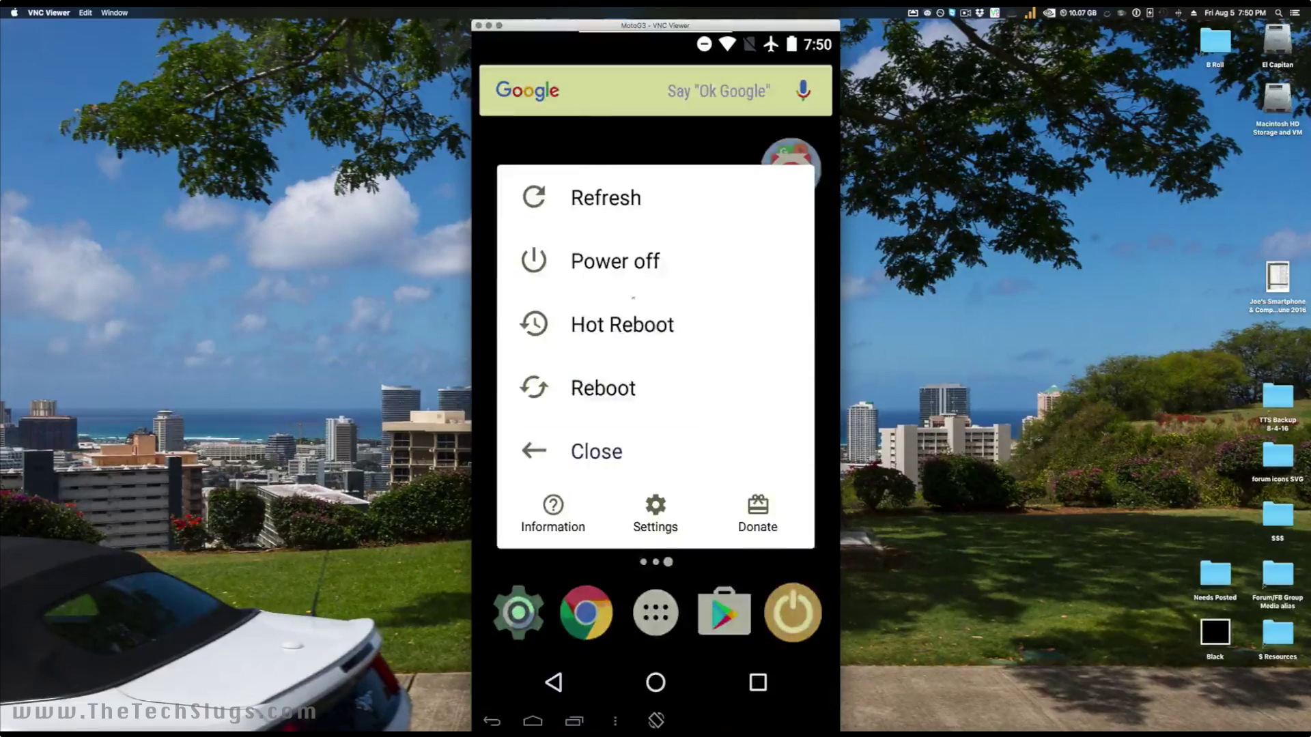
pyautogui.click(768, 387)
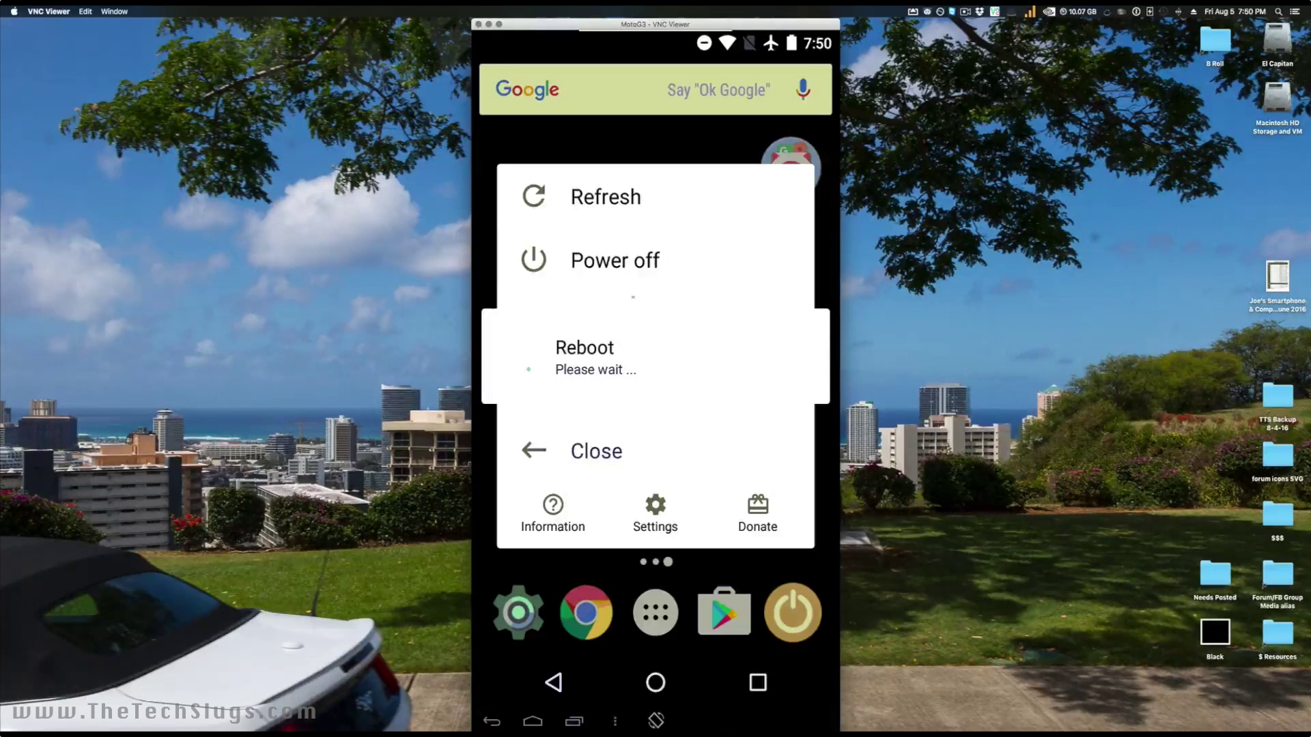
# Reconnect to the phone over VNC and show the session in a window to check its device name.
pyautogui.moveTo(638, 29)
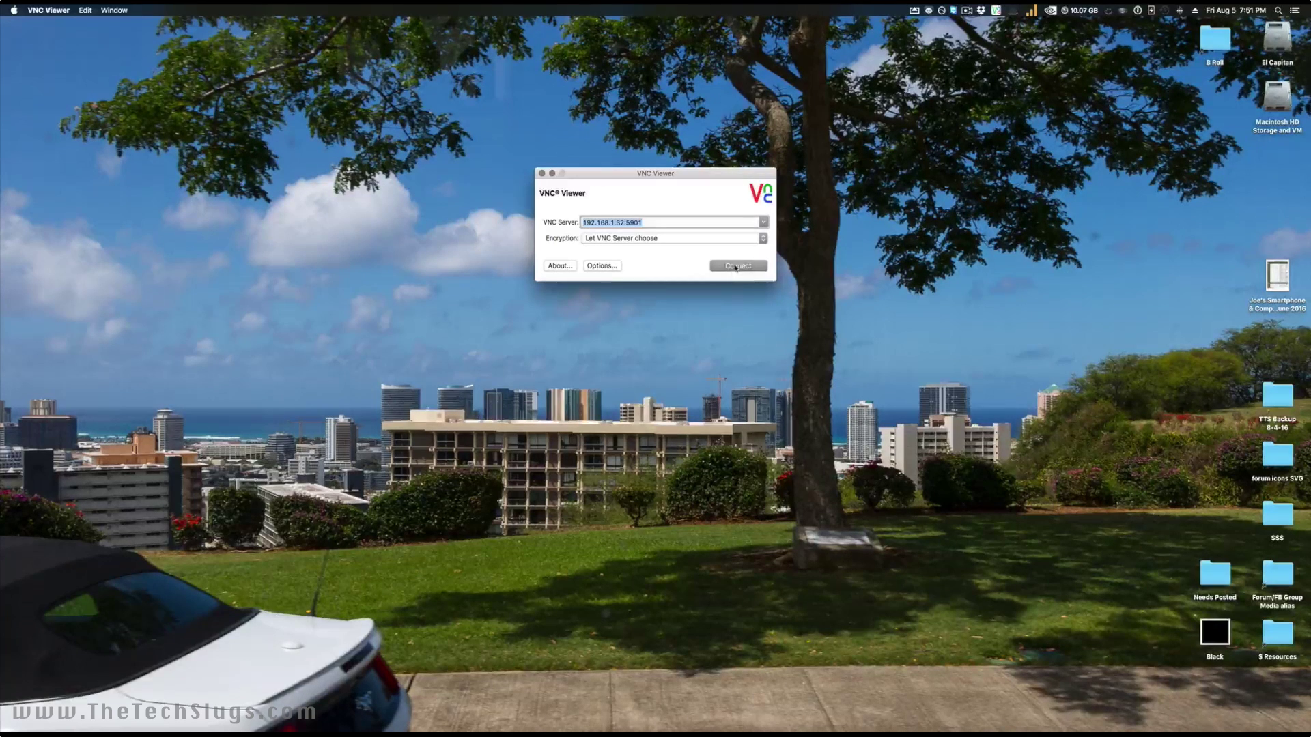
pyautogui.click(736, 267)
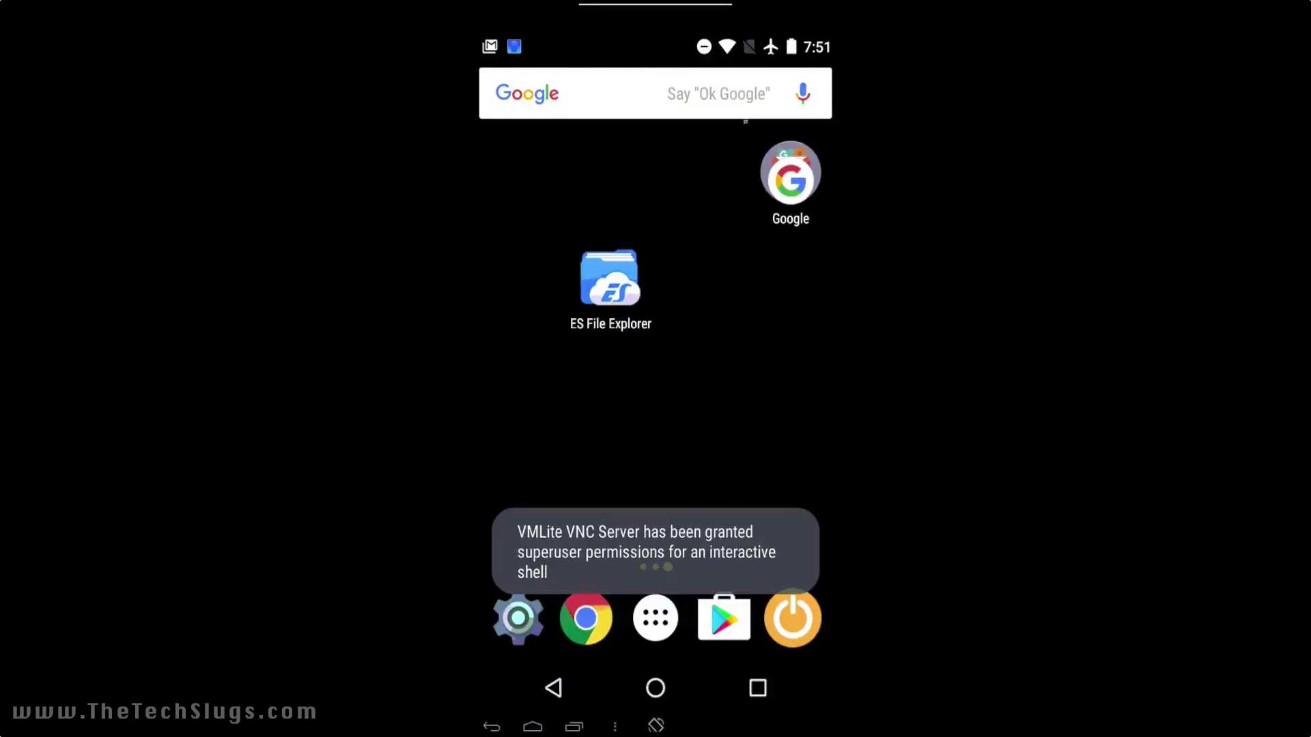
pyautogui.click(653, 13)
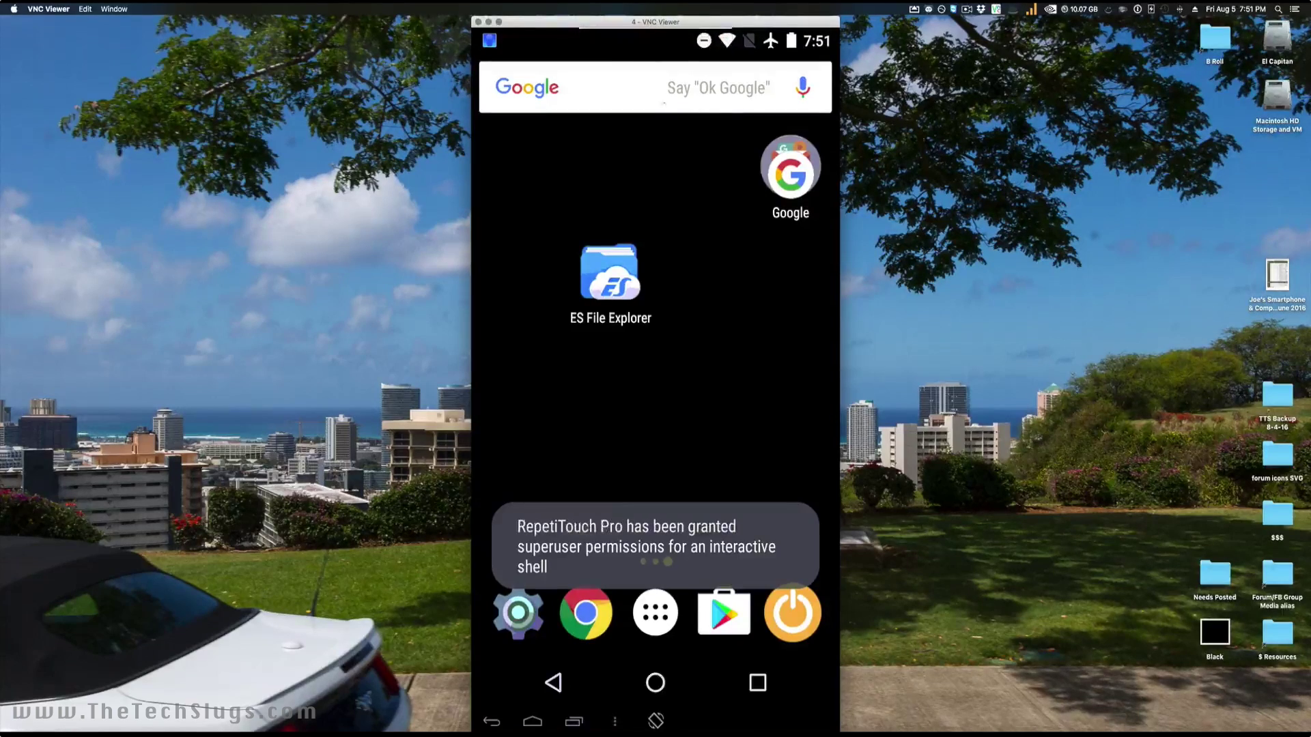
pyautogui.moveTo(638, 26)
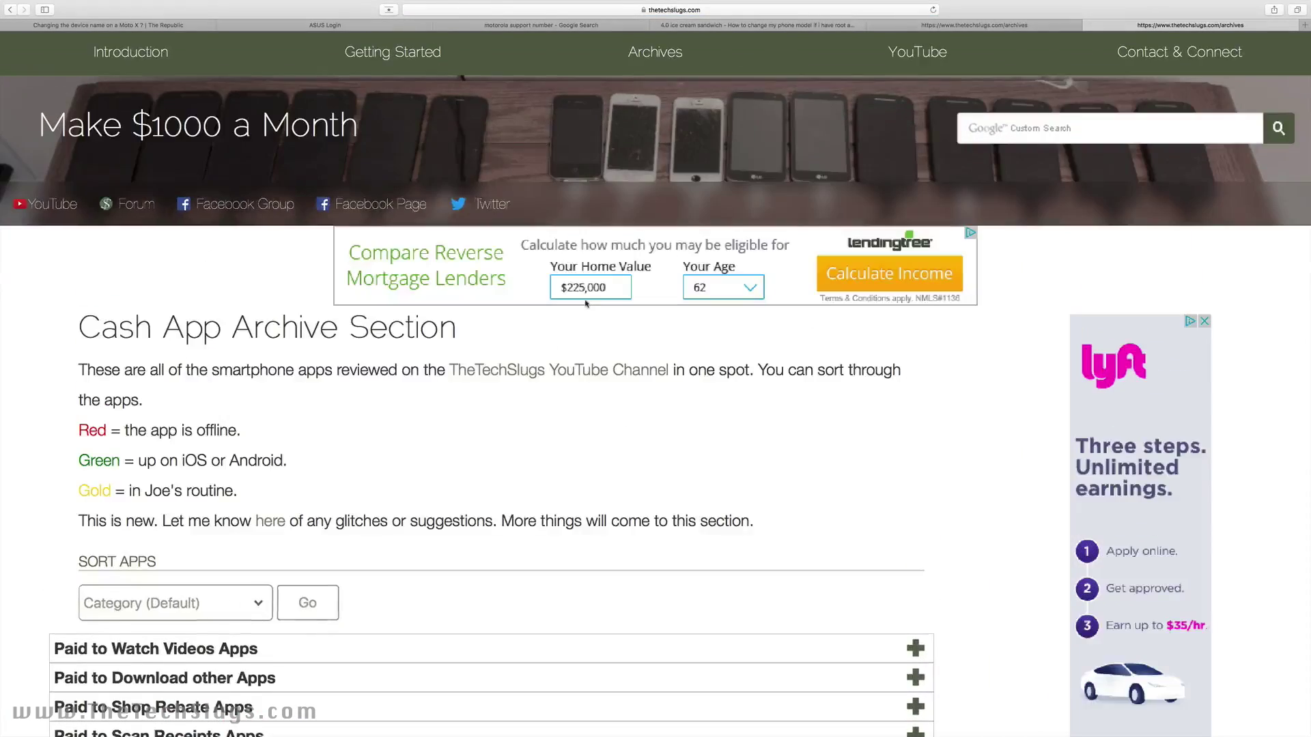
# On the thetechslugs.com archives page, examine the app lists in the categories from Paid to Exercise Apps up to Paid to Scan Receipts Apps.
pyautogui.scroll(-10, 449, 439)
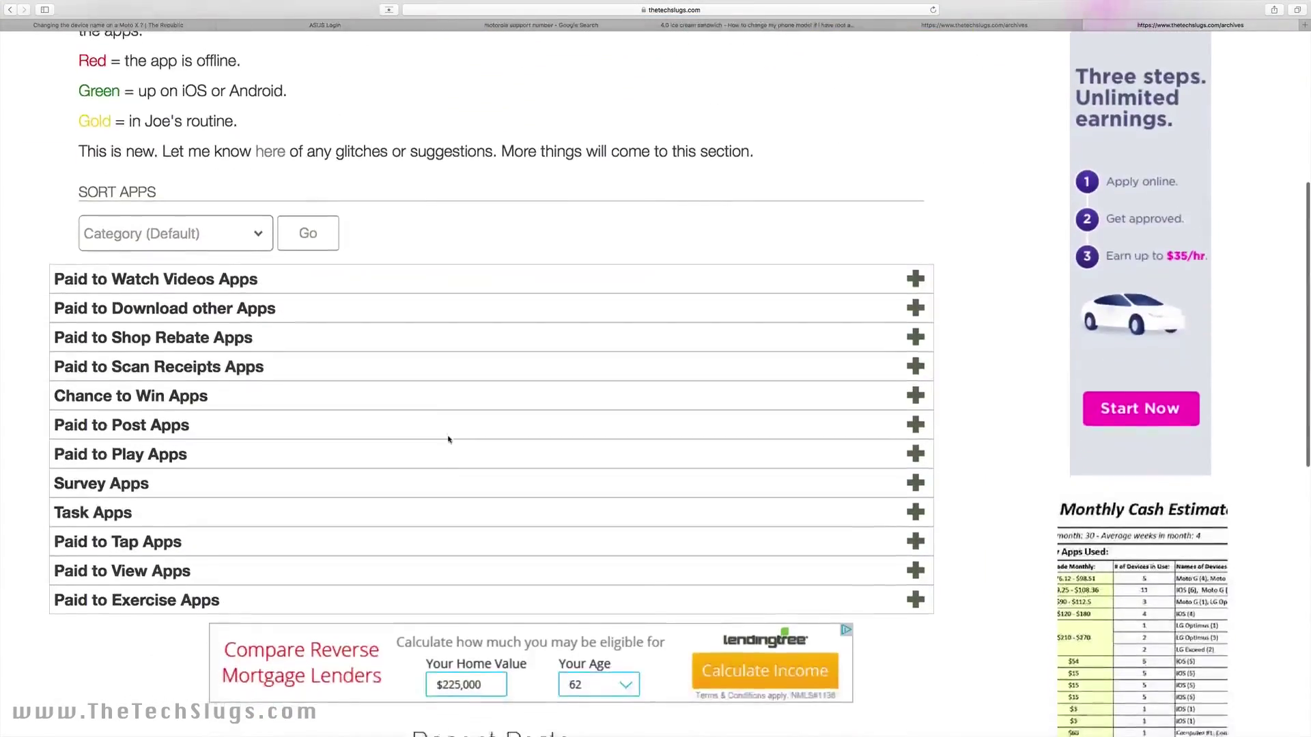
pyautogui.click(318, 509)
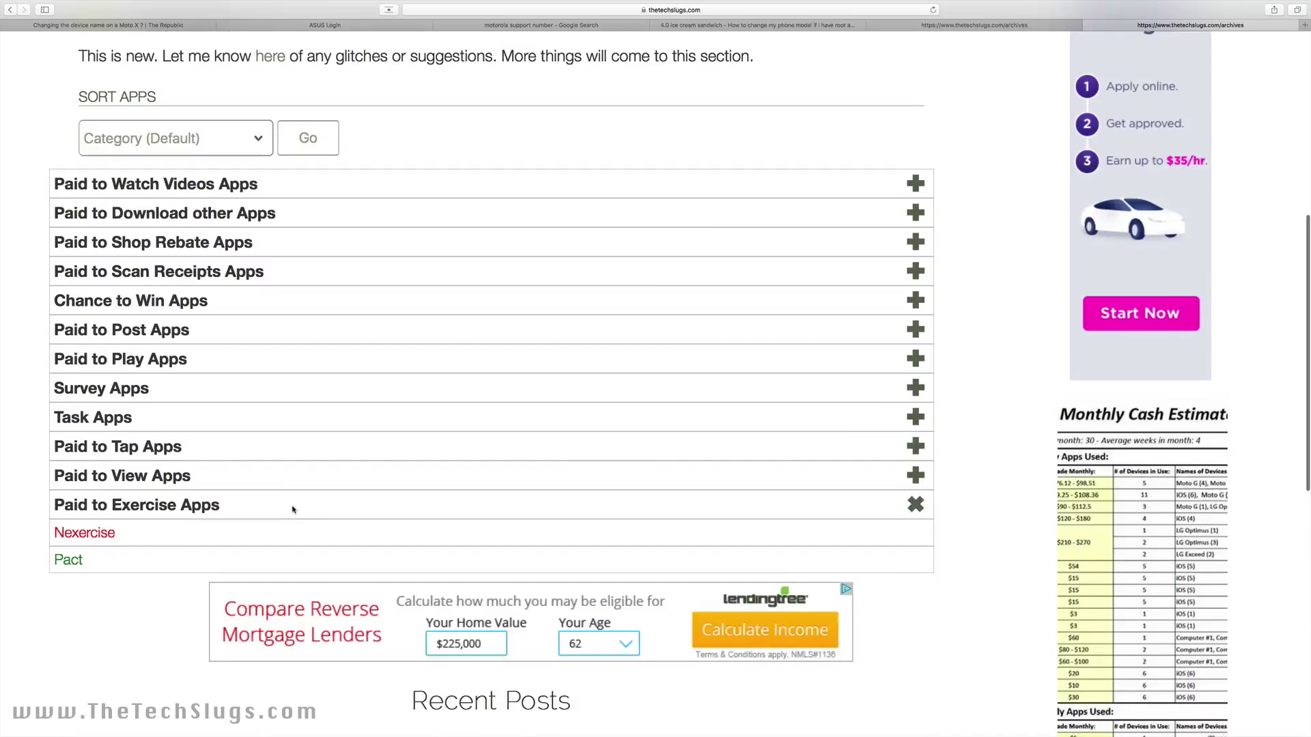
pyautogui.click(277, 486)
pyautogui.click(278, 486)
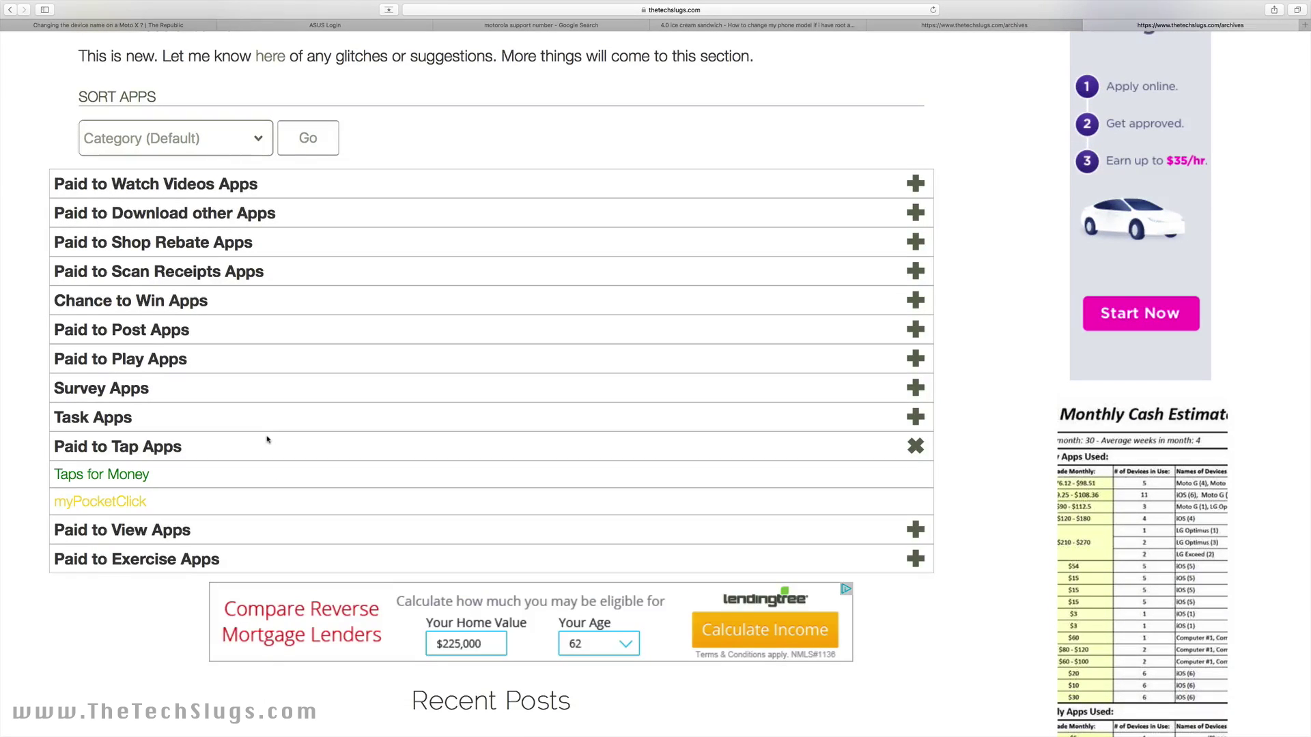
pyautogui.click(267, 440)
pyautogui.click(279, 417)
pyautogui.click(282, 390)
pyautogui.click(282, 356)
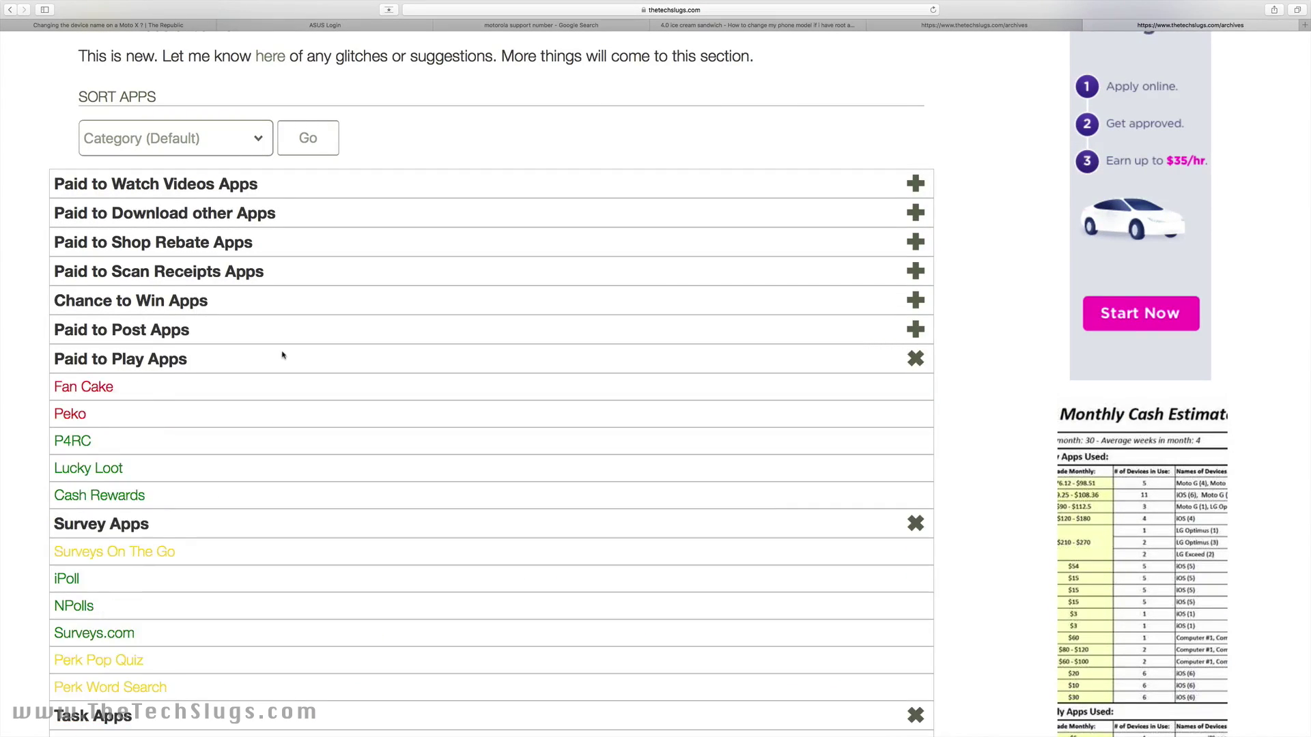
pyautogui.click(280, 330)
pyautogui.click(274, 311)
pyautogui.click(277, 279)
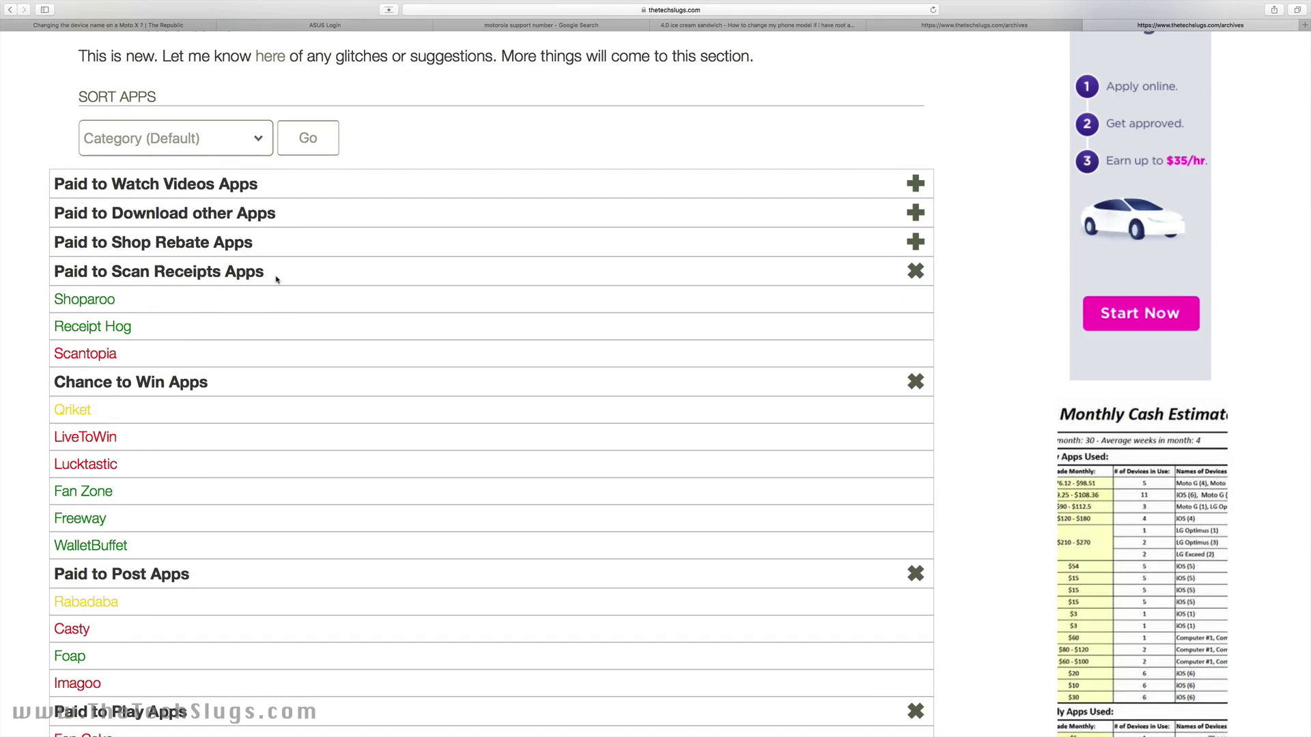
pyautogui.click(277, 278)
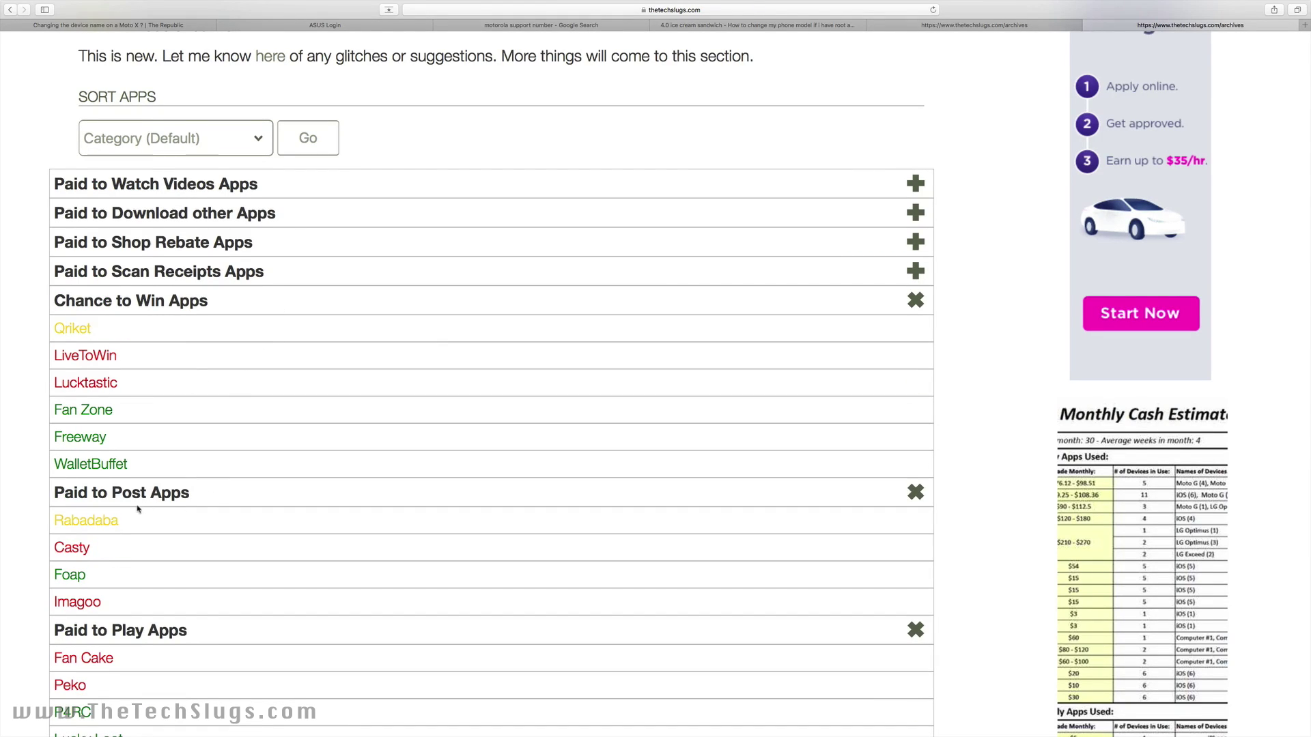
# Open the Rabadaba entry under Paid to Post Apps and review its details, signup, earning methods, rewards and money verdict.
pyautogui.click(90, 520)
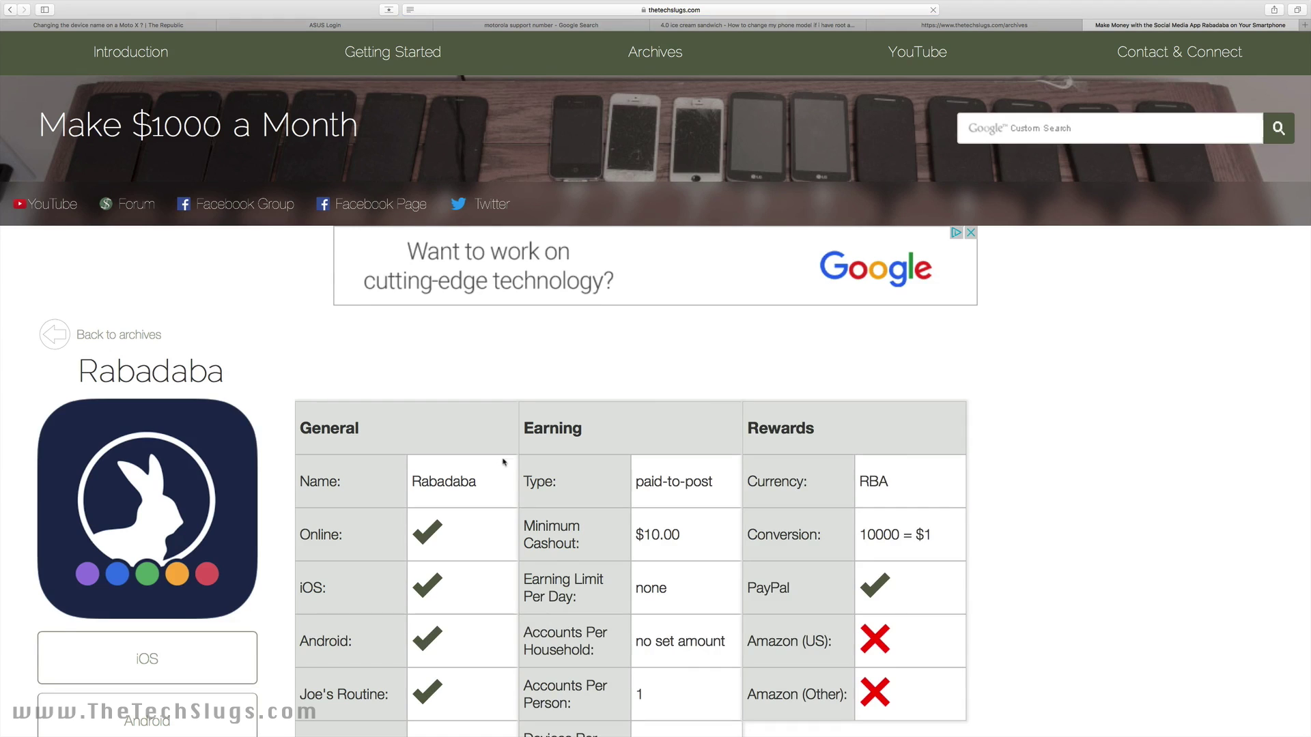
pyautogui.scroll(-2, 512, 507)
pyautogui.scroll(-6, 512, 507)
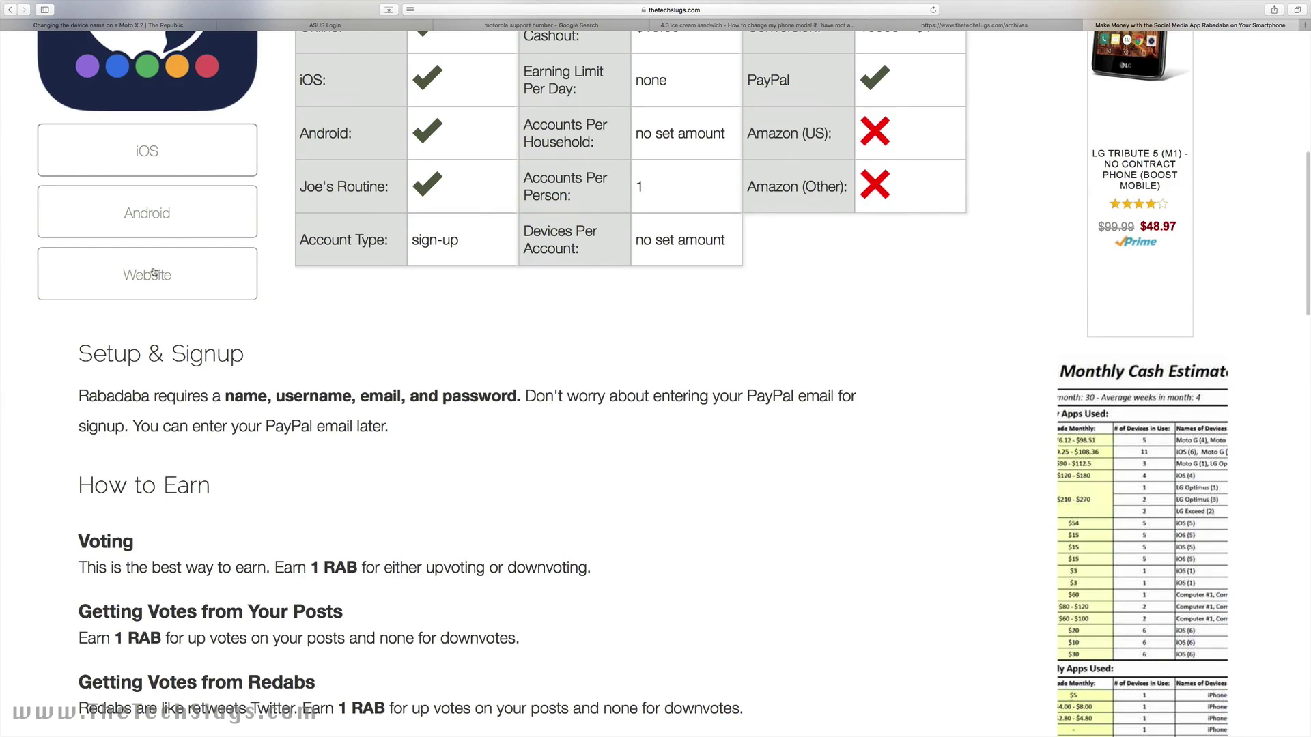
pyautogui.scroll(-5, 168, 370)
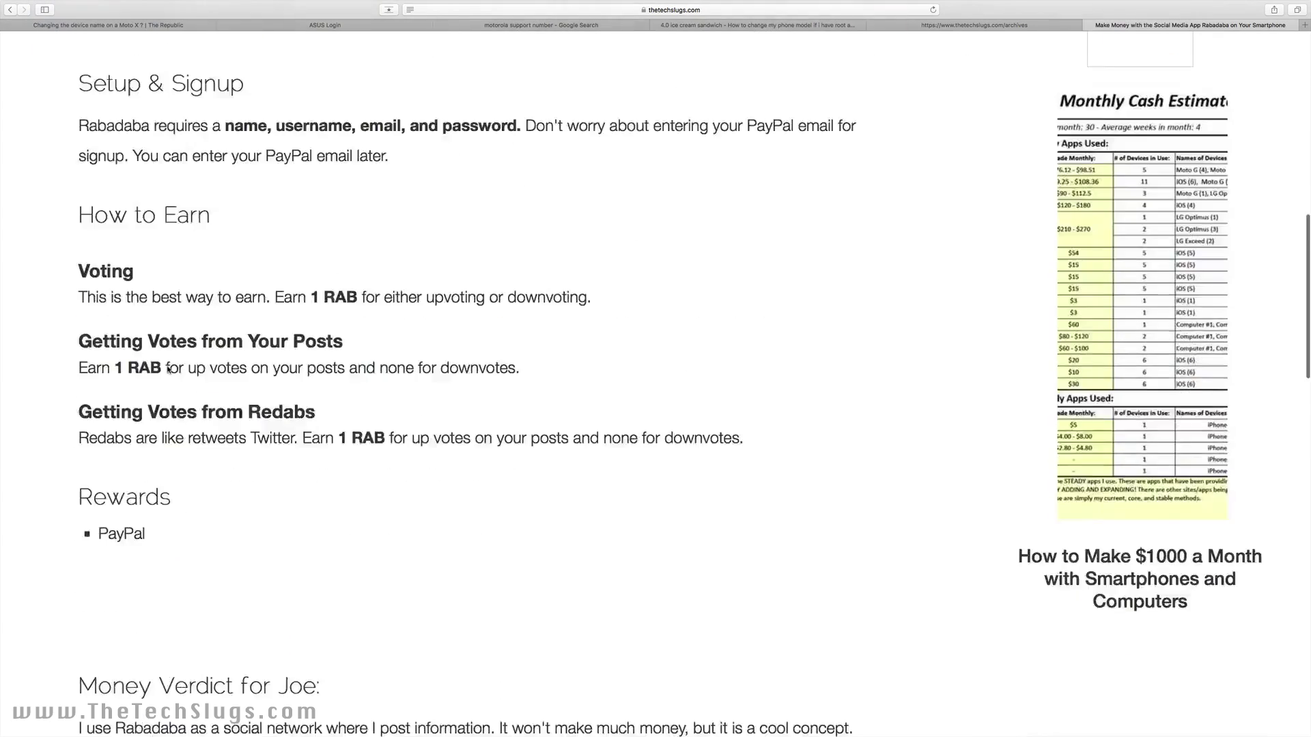
pyautogui.scroll(-4, 168, 370)
pyautogui.scroll(-5, 168, 370)
pyautogui.scroll(18, 168, 370)
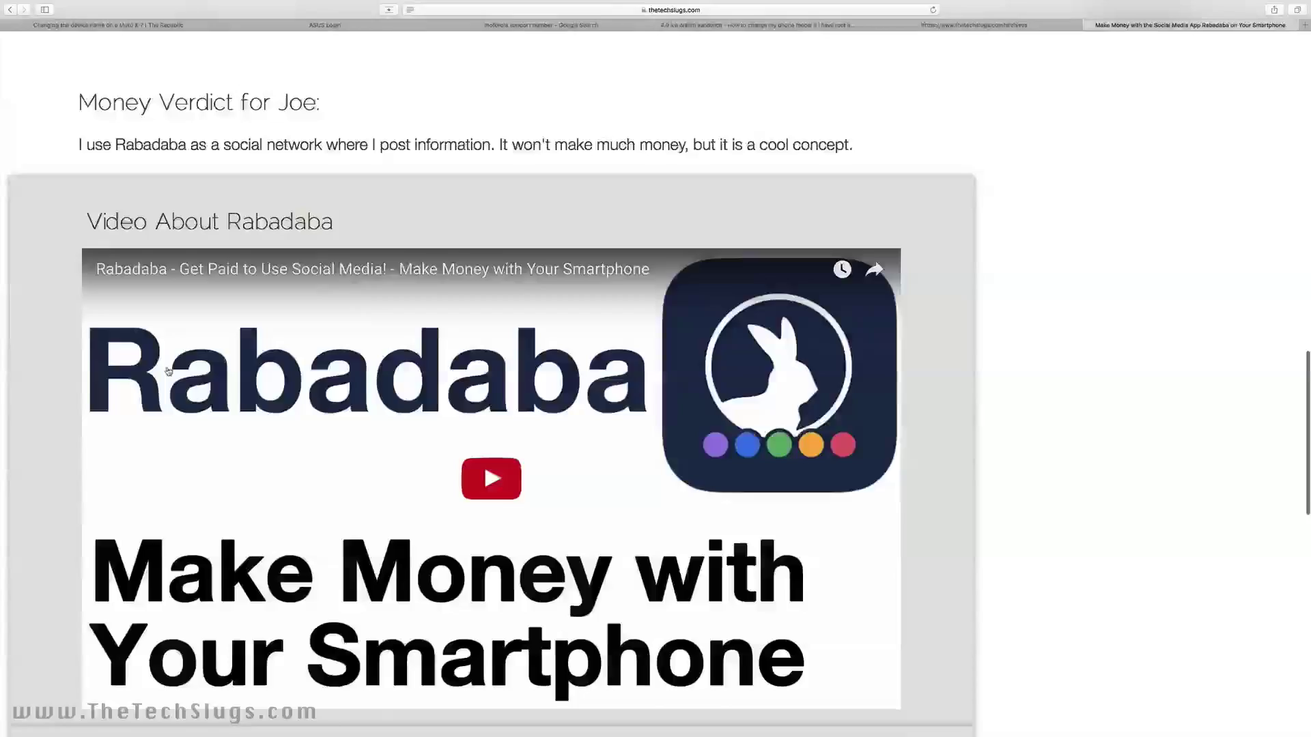
pyautogui.scroll(2, 168, 370)
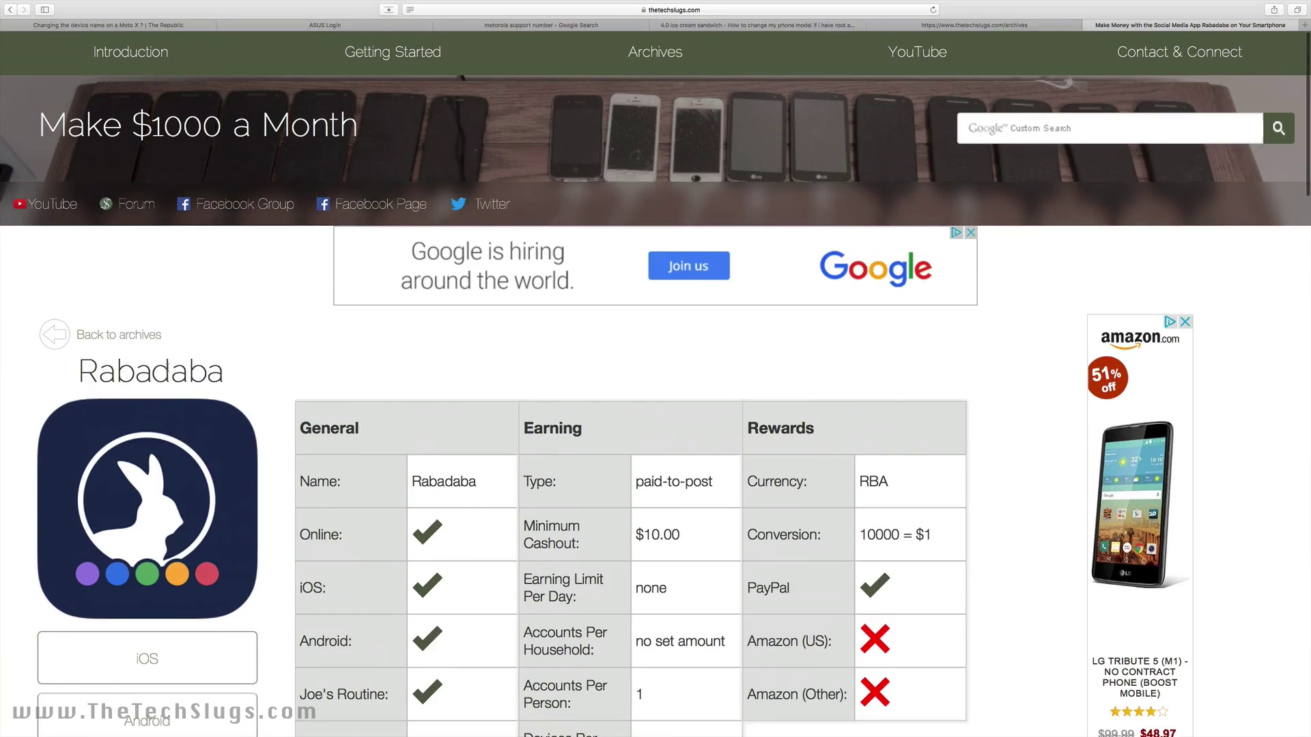
# Return to the archives page and choose Android Apps as the sort option for the app list.
pyautogui.click(94, 333)
pyautogui.scroll(-5, 318, 525)
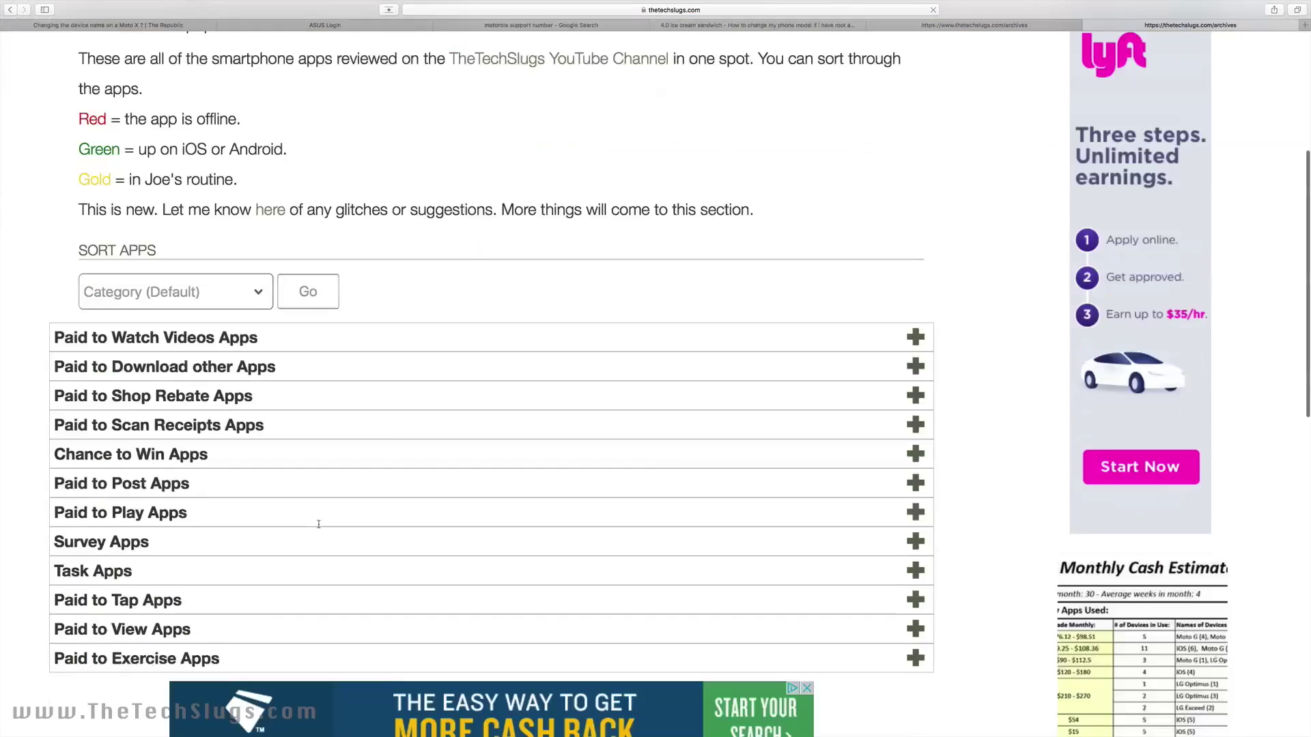
pyautogui.click(154, 455)
pyautogui.click(154, 455)
pyautogui.scroll(1, 260, 410)
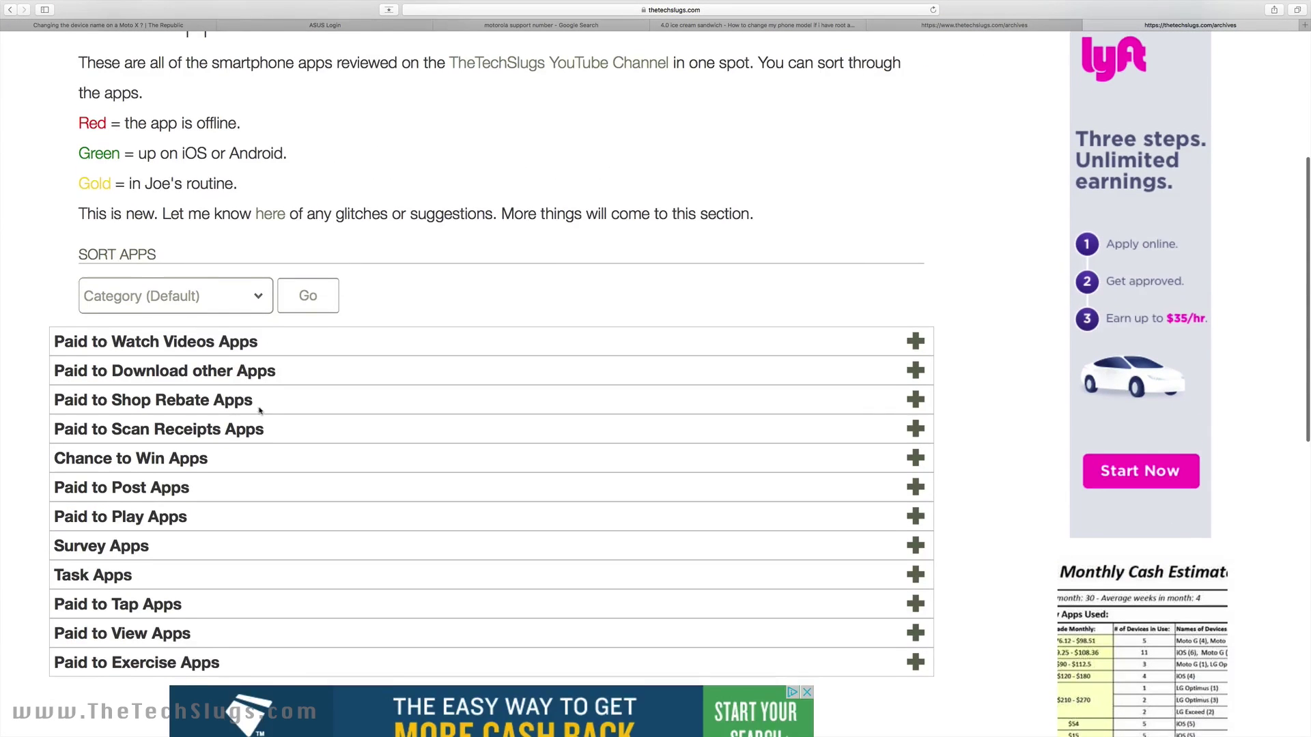
pyautogui.scroll(1, 260, 410)
pyautogui.click(218, 326)
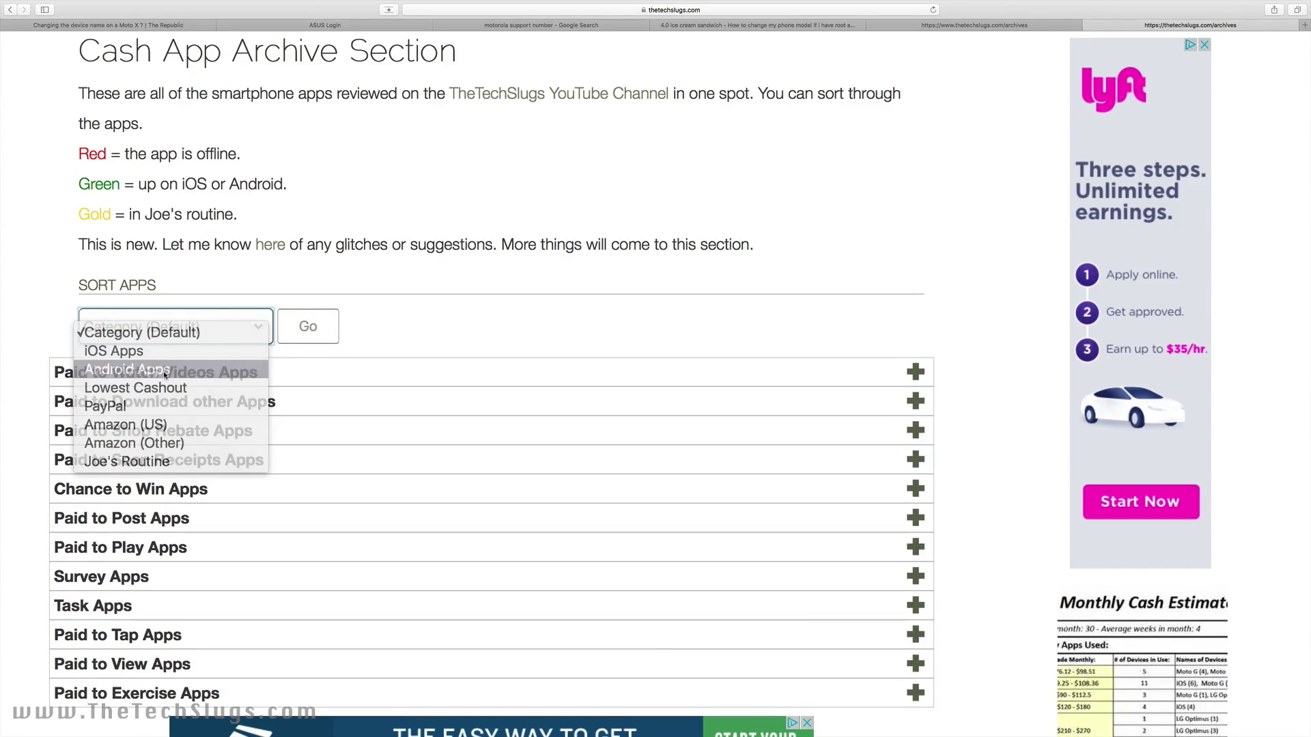
pyautogui.click(164, 371)
# Look through the TheTechSlugs Community forum home page, from the Announcements boards down to the Moneybox chat.
pyautogui.scroll(-7, 158, 483)
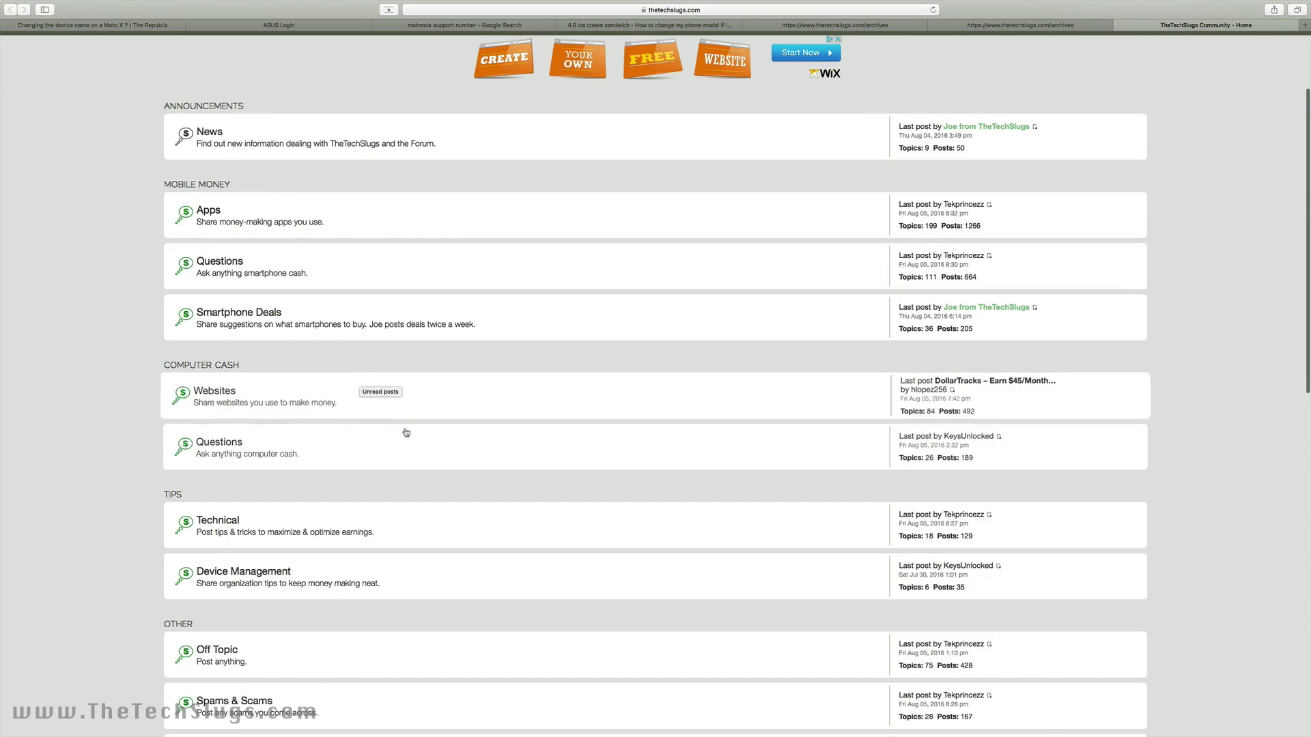
pyautogui.scroll(-3, 409, 435)
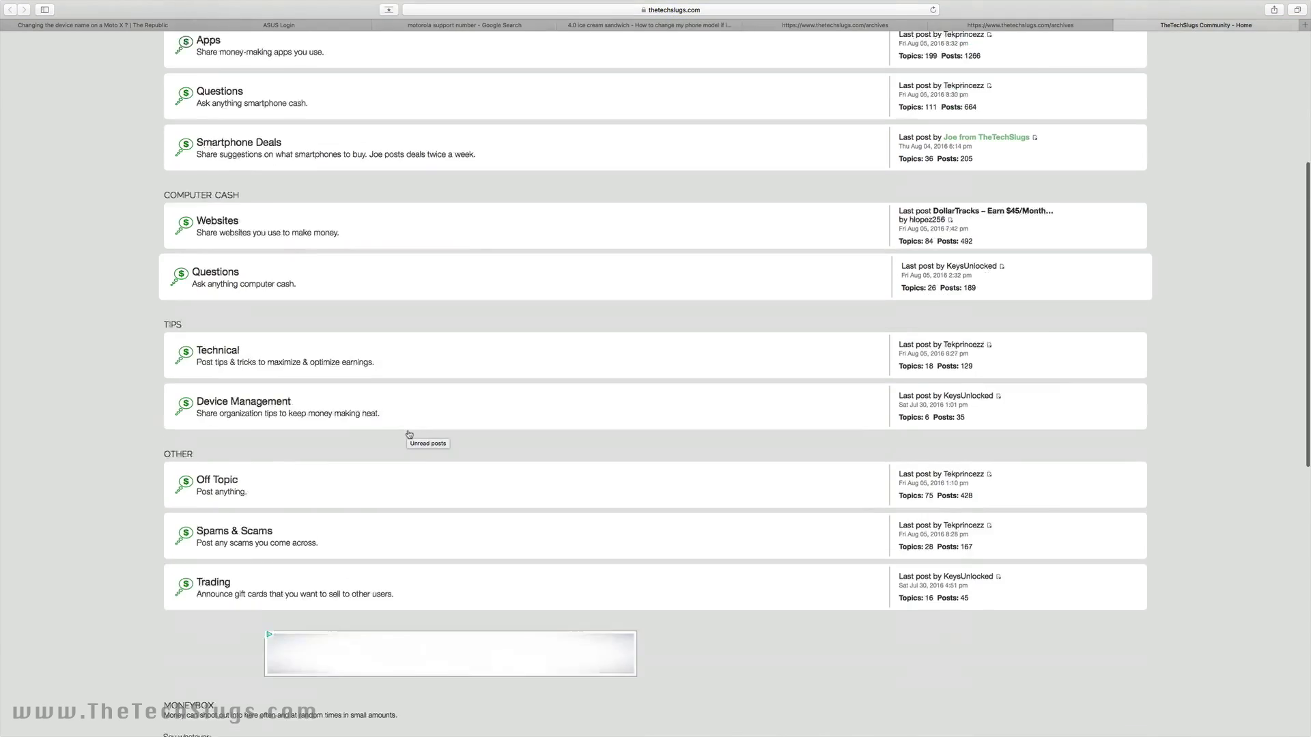
pyautogui.scroll(-6, 409, 435)
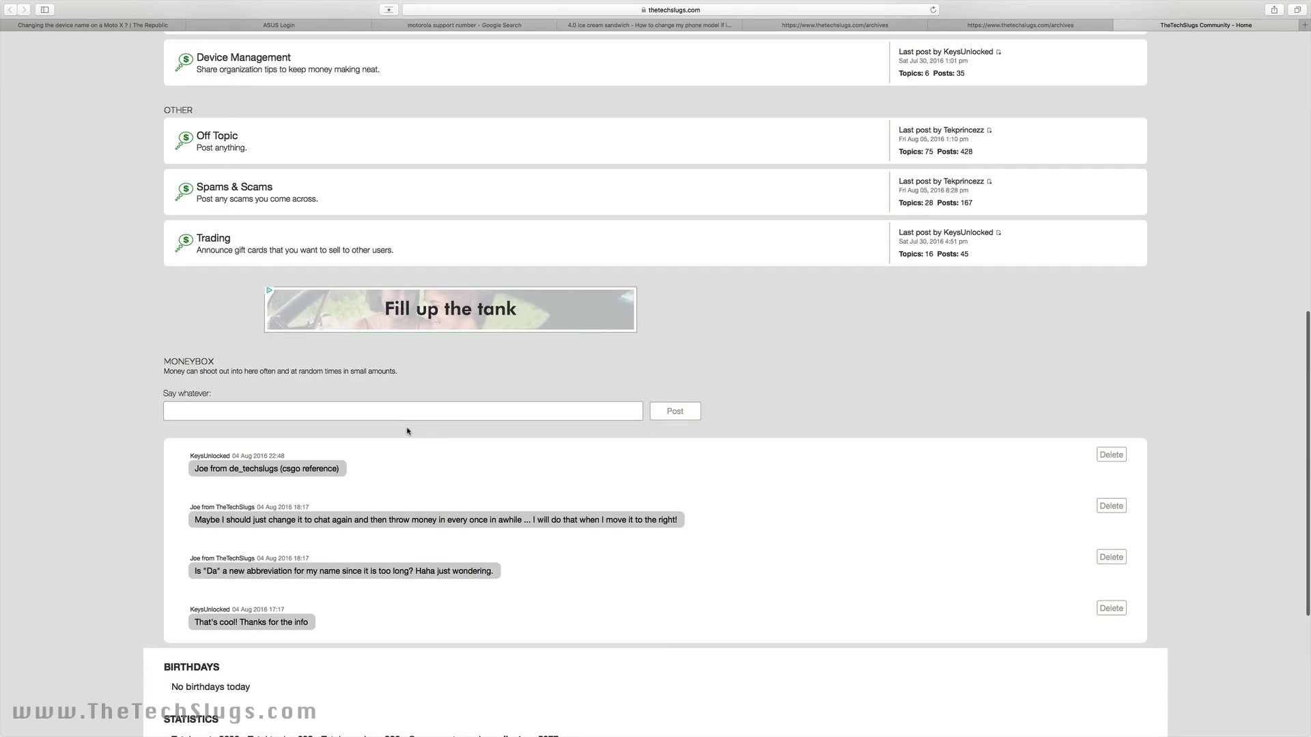
pyautogui.scroll(10, 407, 431)
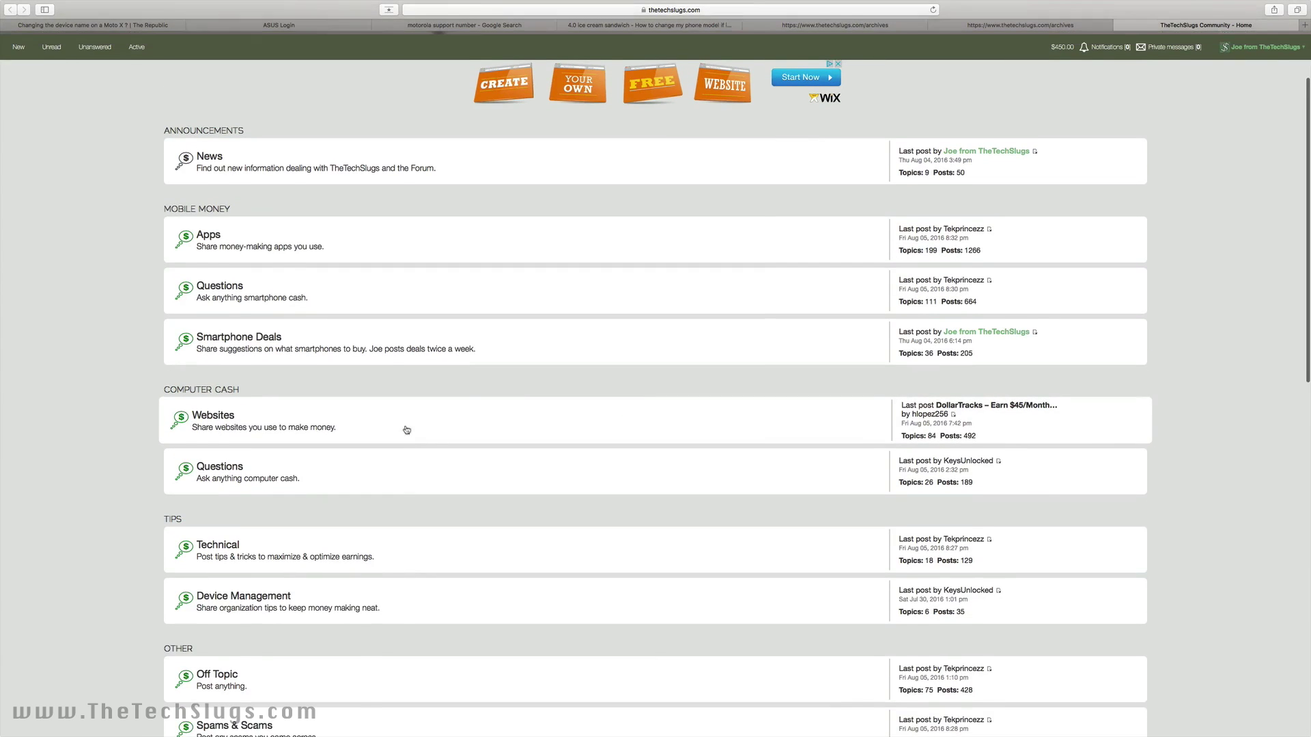
pyautogui.scroll(2, 406, 430)
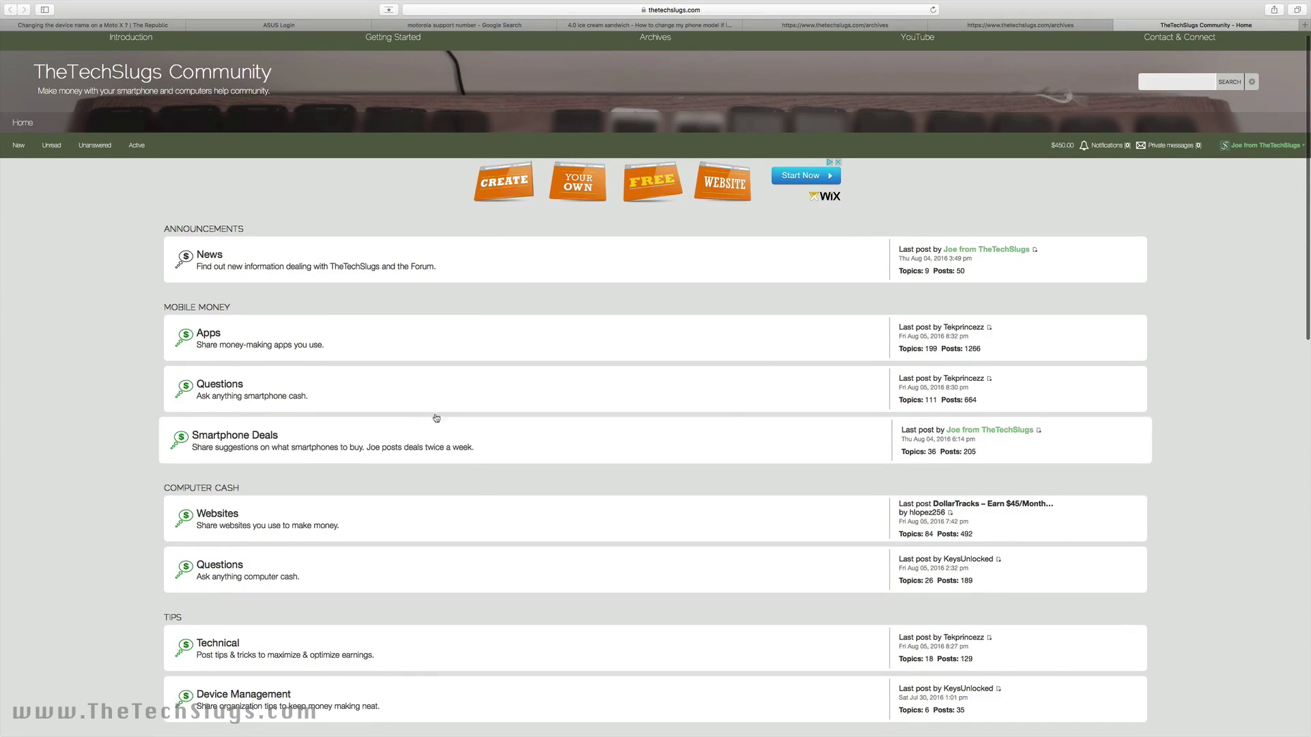